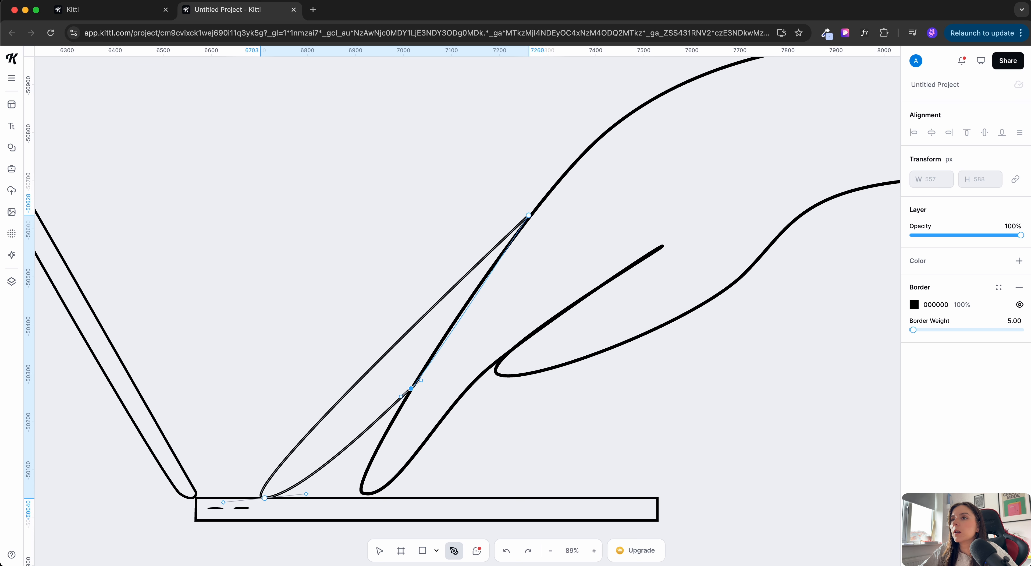
Step: Finish the thin finger's pen path and reshape its points so the fingertip sits closer to the neighbouring finger
key("Escape")
key("Escape")
scroll(467, 289, "right", 2)
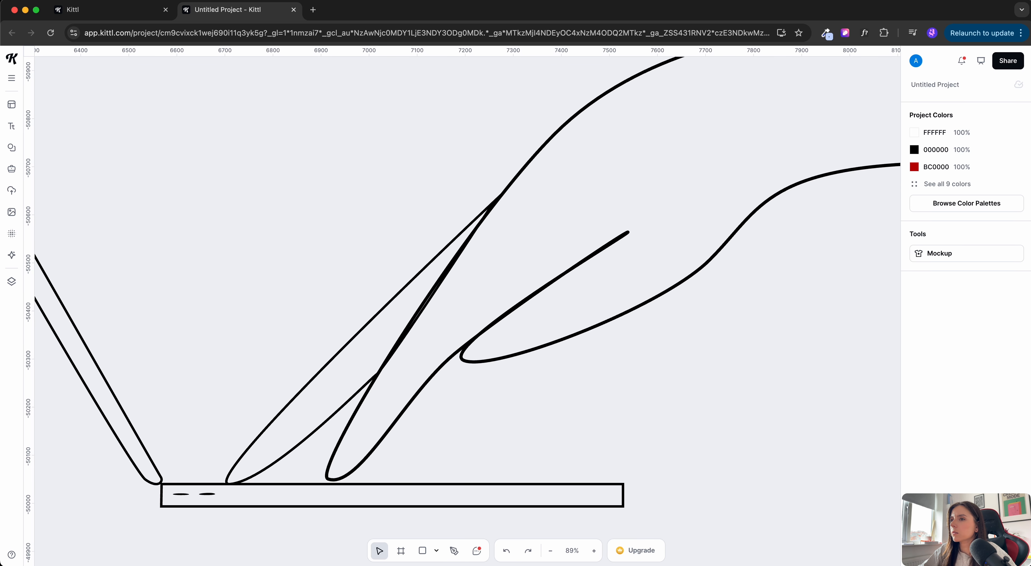
left_click(357, 485)
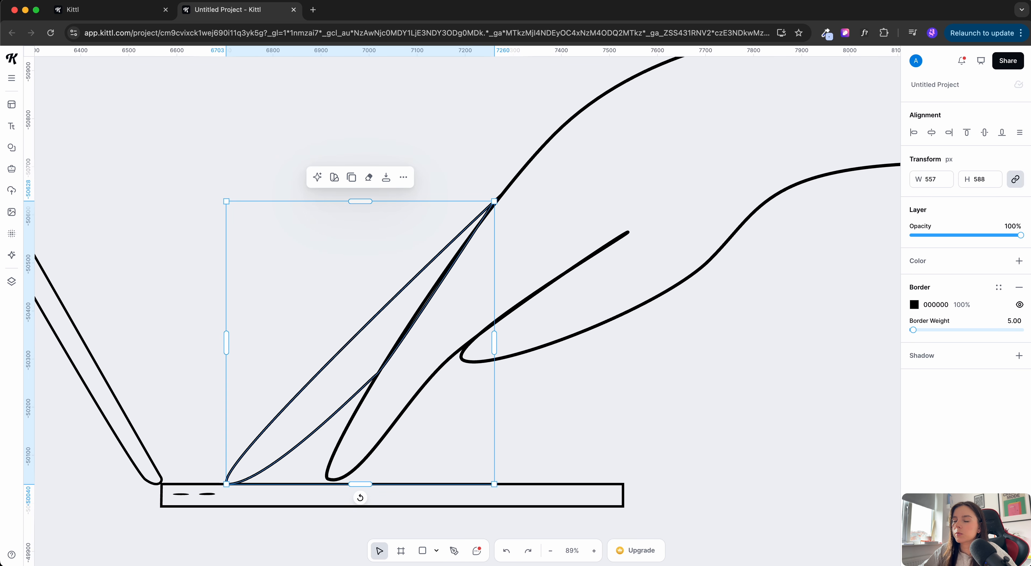
scroll(407, 354, "up", 5)
key("Escape")
scroll(398, 97, "down", 3)
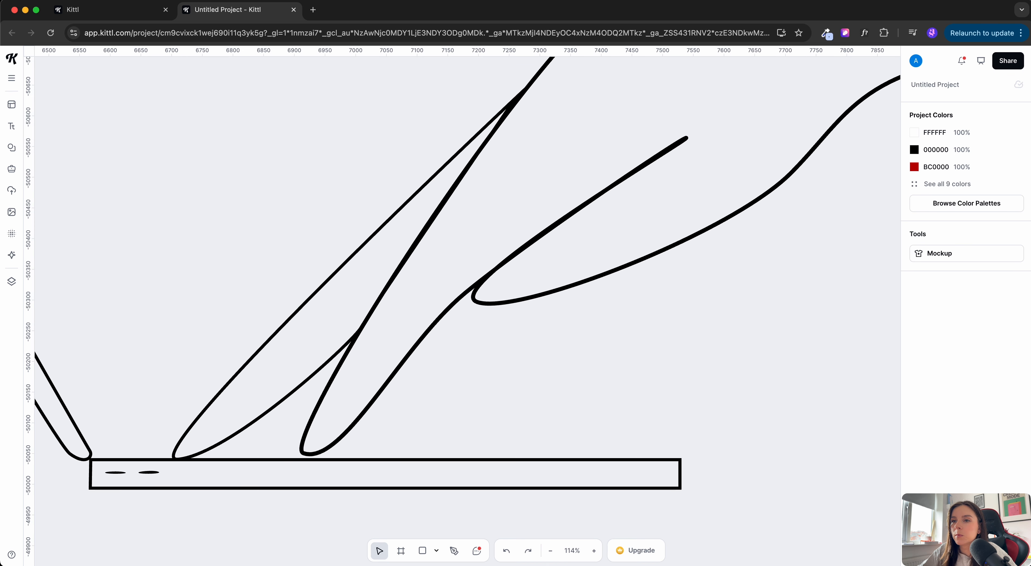
left_click(347, 345)
key("Escape")
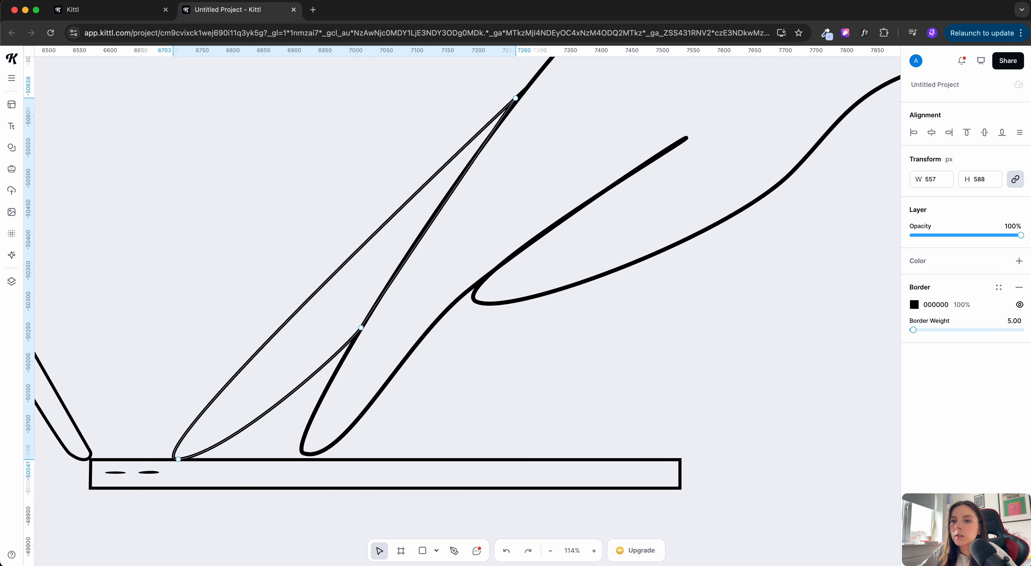
scroll(207, 382, "down", 5)
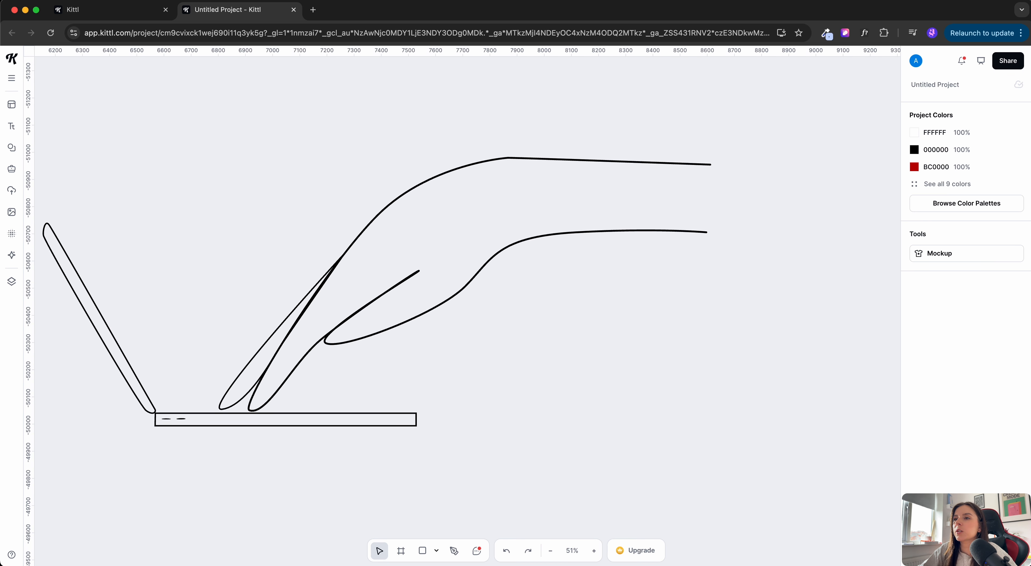
Step: Scale the hand, thin finger and cat line art together to about 1131 × 657 px and place it above the laptop base
scroll(465, 304, "right", 3)
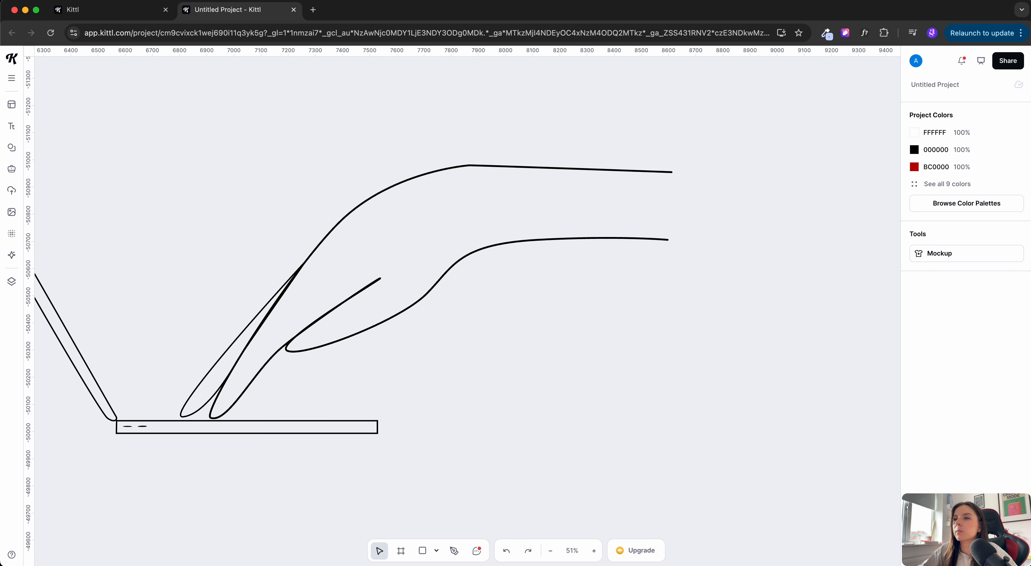
scroll(433, 369, "up", 2)
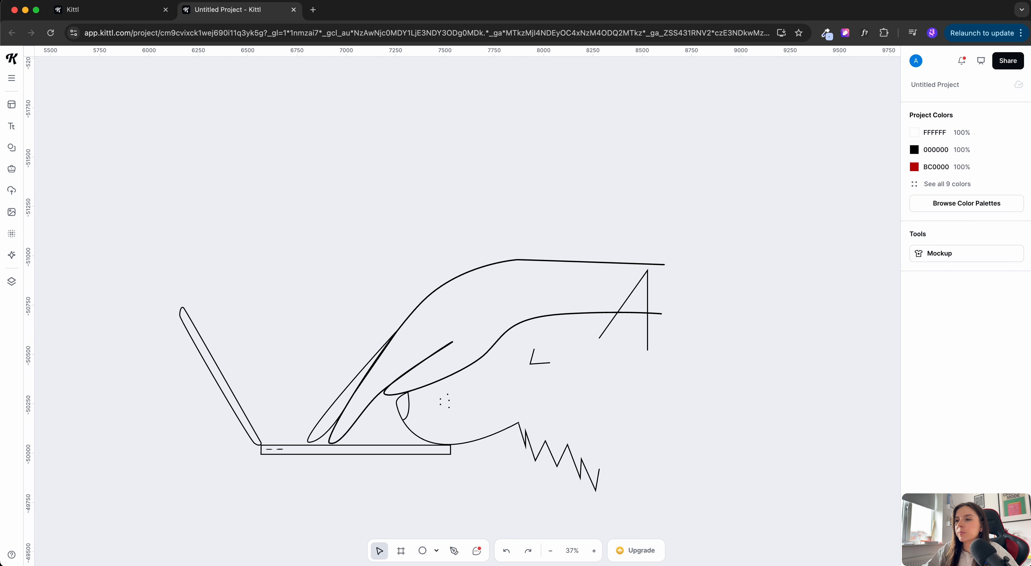
mouse_move(697, 520)
left_mouse_down()
mouse_move(544, 260)
mouse_move(492, 191)
mouse_move(475, 185)
left_mouse_up()
scroll(381, 416, "up", 3)
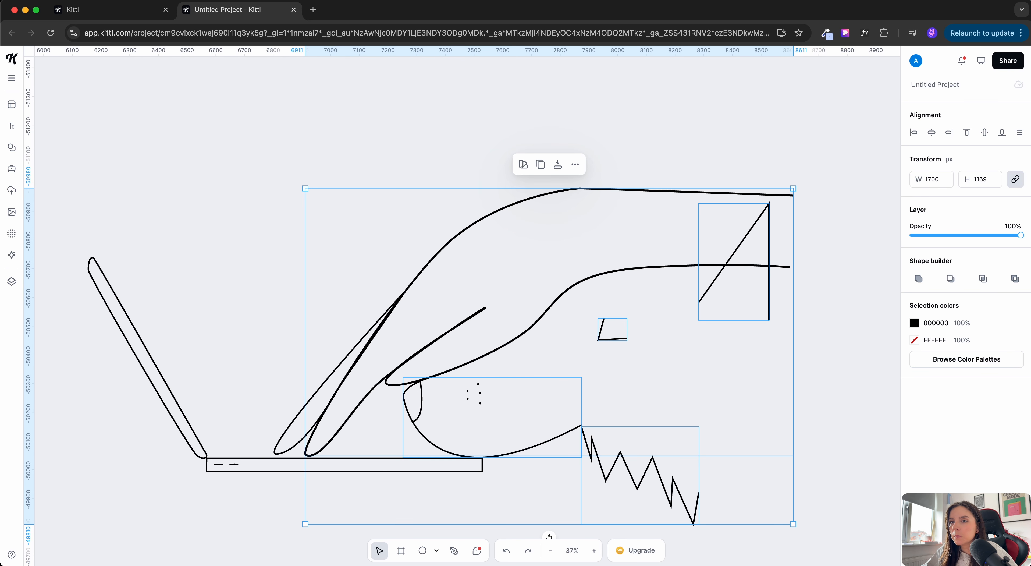
left_click(340, 365, "shift")
scroll(559, 382, "down", 3)
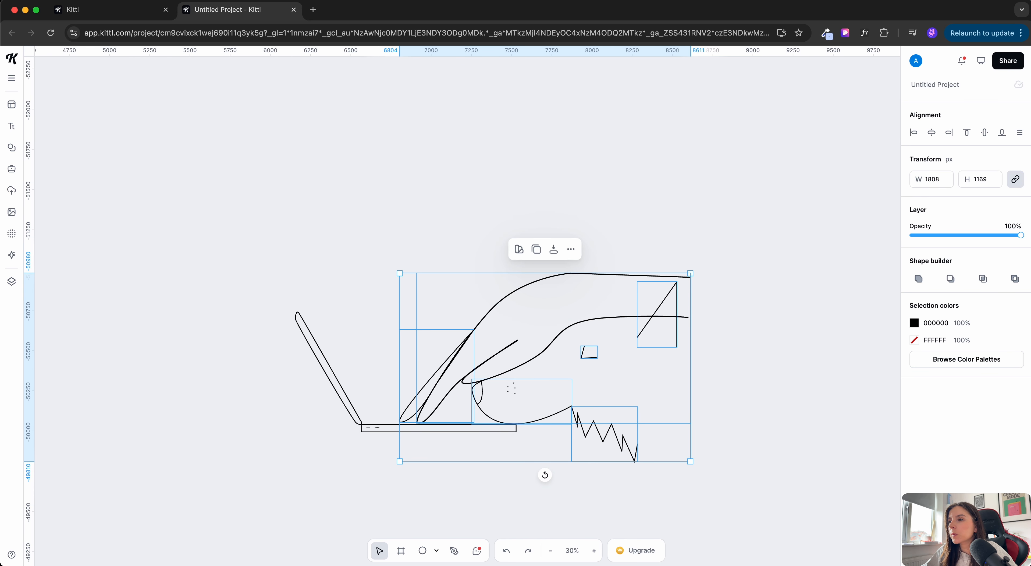
left_click_drag(691, 273, 686, 276)
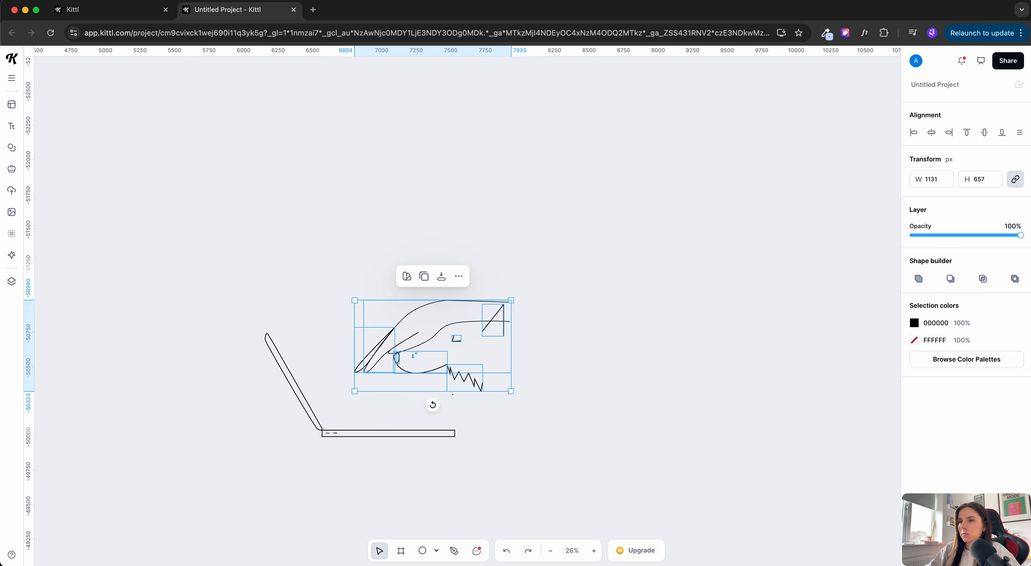
mouse_move(433, 346)
left_mouse_down()
mouse_move(460, 399)
mouse_move(443, 401)
left_mouse_up()
key("Escape")
Step: Duplicate one of the 4 px whisker dots on the cat's muzzle and place the copy beside the others
scroll(429, 435, "up", 5)
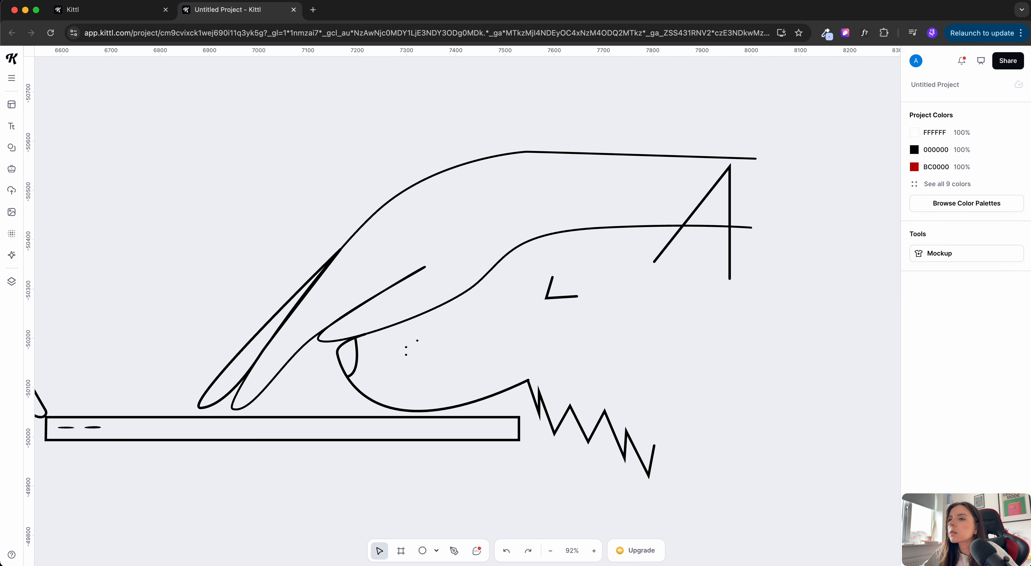
scroll(424, 370, "up", 5)
left_click(406, 354)
scroll(387, 335, "up", 5)
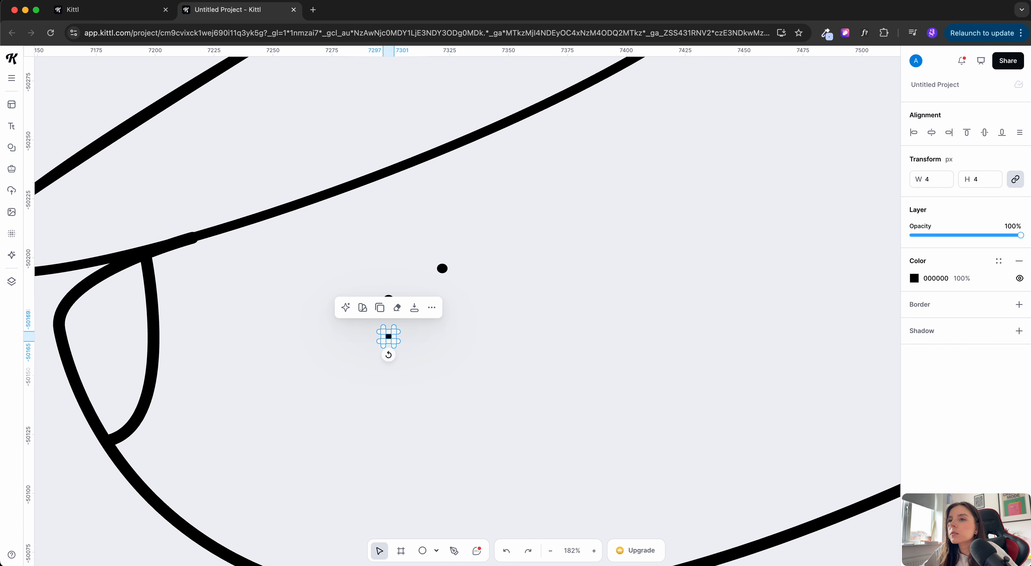
left_click_drag(389, 337, 448, 317, "alt")
scroll(453, 319, "down", 2)
scroll(449, 318, "down", 15)
key("Escape")
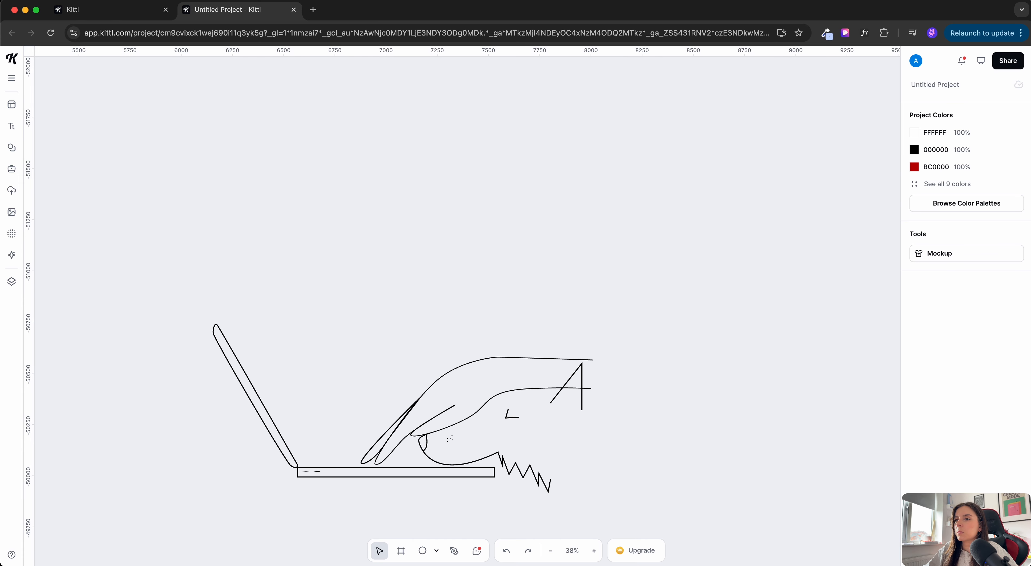
Step: Draw a rectangle about 3634 × 2155 px between DESIGN and & CHILL on the poster and fill it with blue 005BAF
scroll(886, 375, "down", 5)
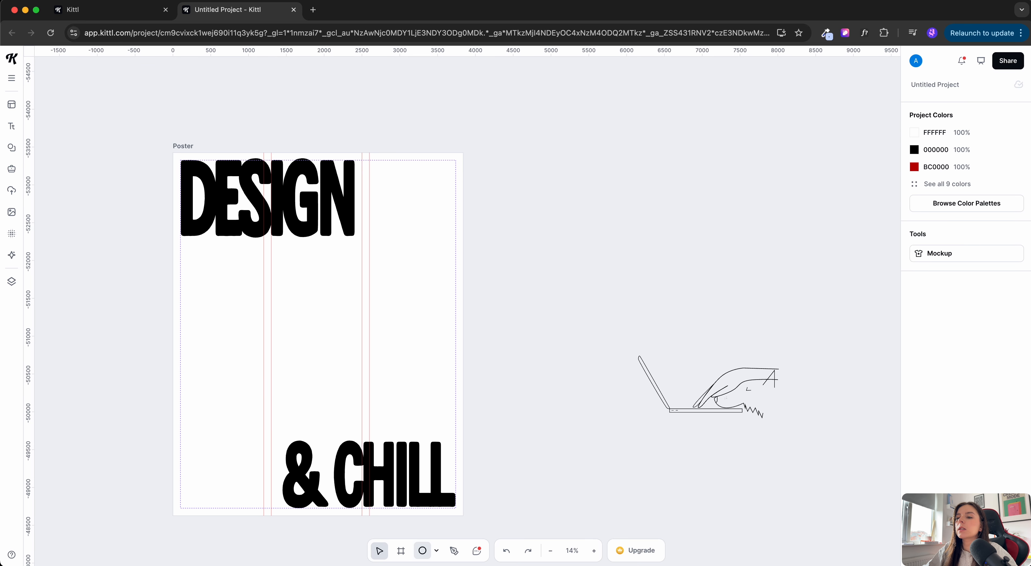
left_click(436, 551)
left_click(428, 468)
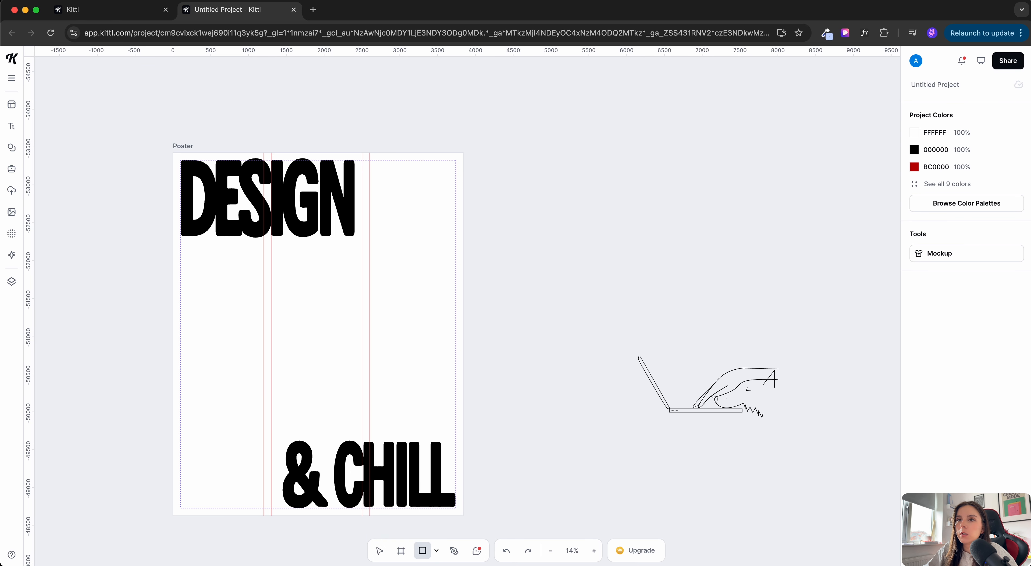
mouse_move(180, 258)
left_mouse_down()
mouse_move(453, 407)
mouse_move(456, 421)
left_mouse_up()
left_click(915, 299)
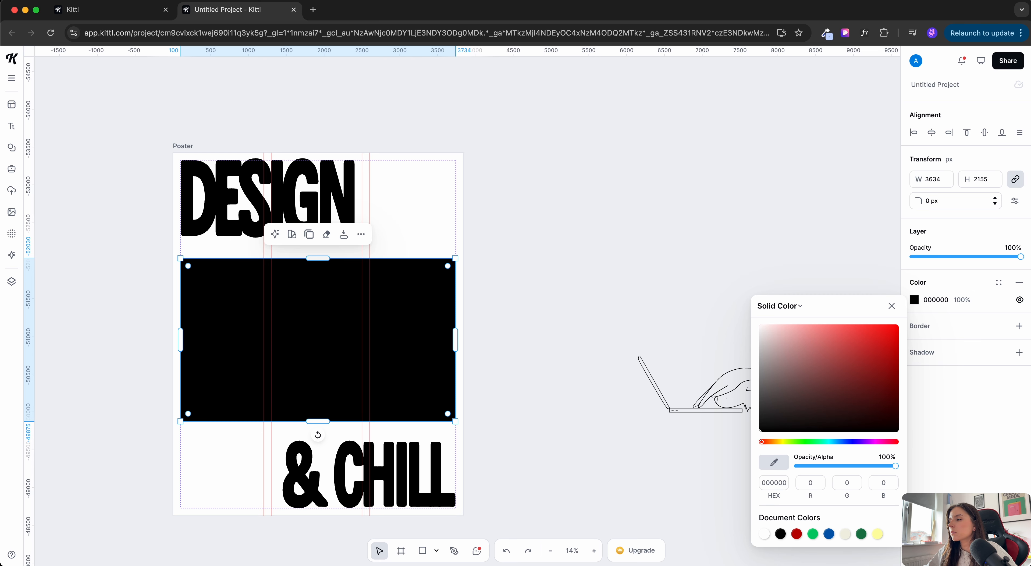
left_click(829, 533)
left_click(496, 296)
scroll(496, 297, "down", 4)
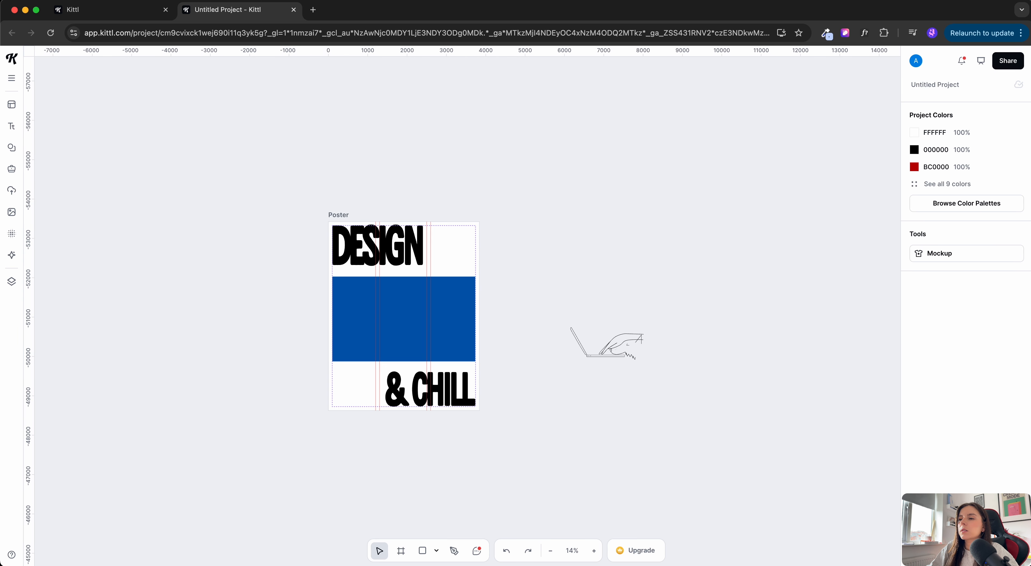
Step: Place the laptop, hand and cat artwork on top of the blue rectangle, scaled to about 3107 × 1786 px
right_click(593, 344)
key("Escape")
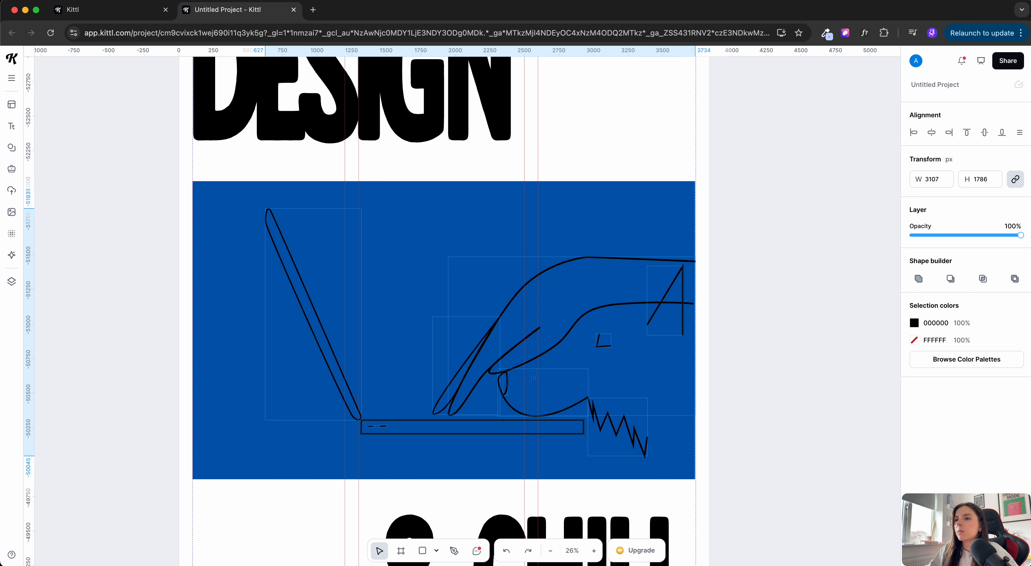
key("Escape")
scroll(765, 452, "down", 5)
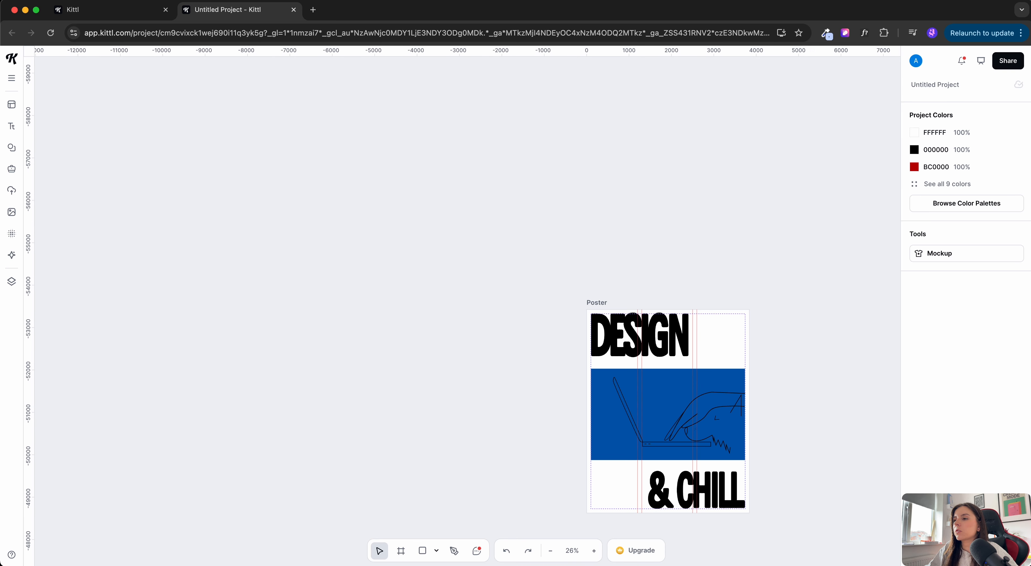
scroll(641, 401, "right", 3)
scroll(554, 379, "up", 4)
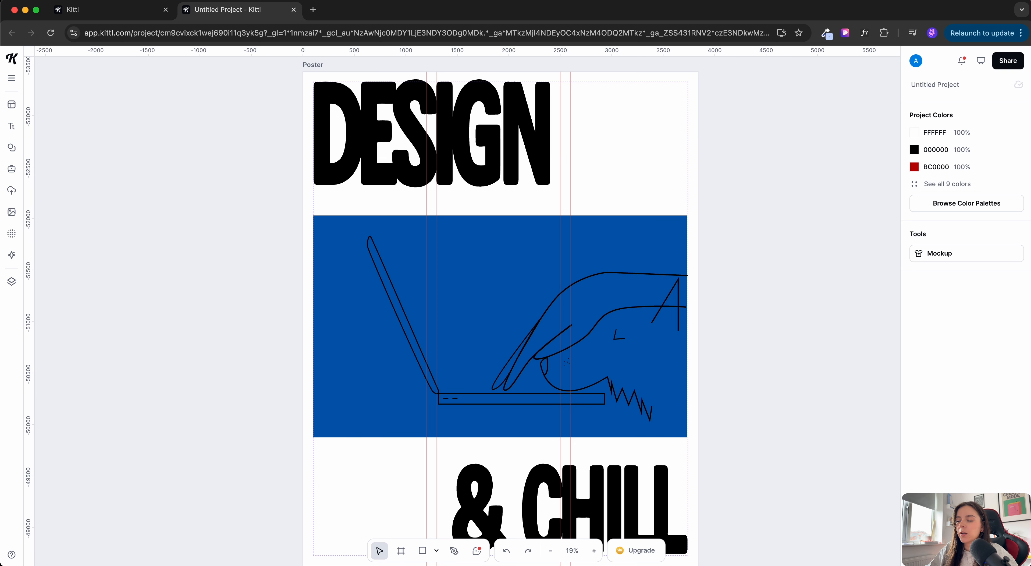
Step: Add a black border to the blue rectangle and enlarge it to about 3638 × 2157 px so its edge meets the poster's margin guide
scroll(541, 276, "up", 2)
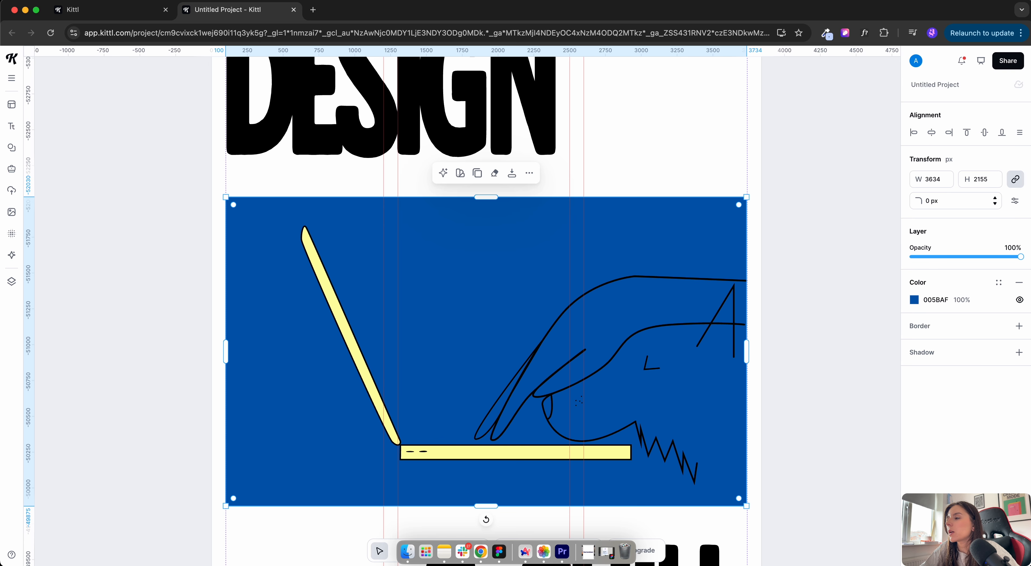
left_click(1020, 326)
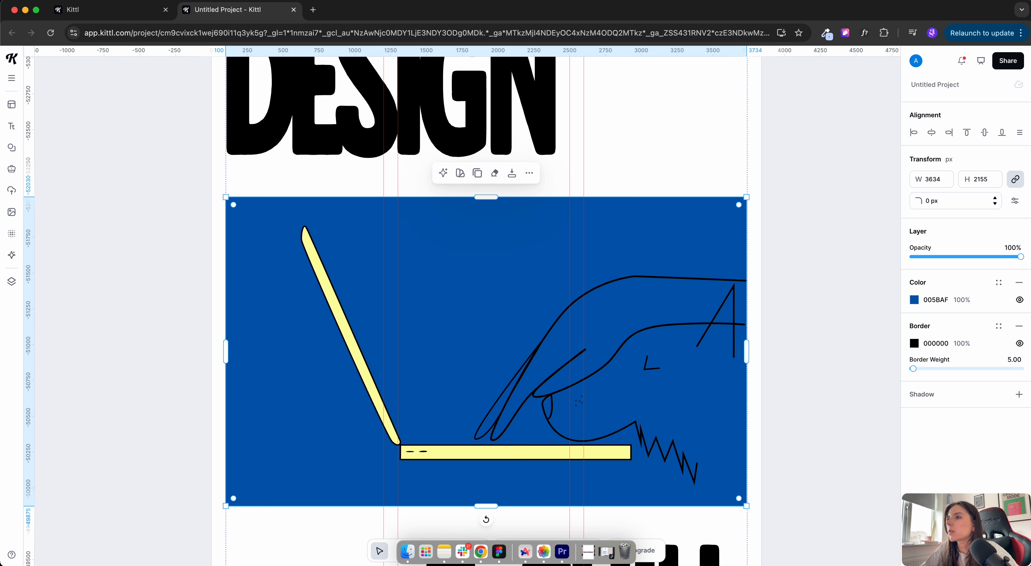
scroll(748, 194, "up", 10)
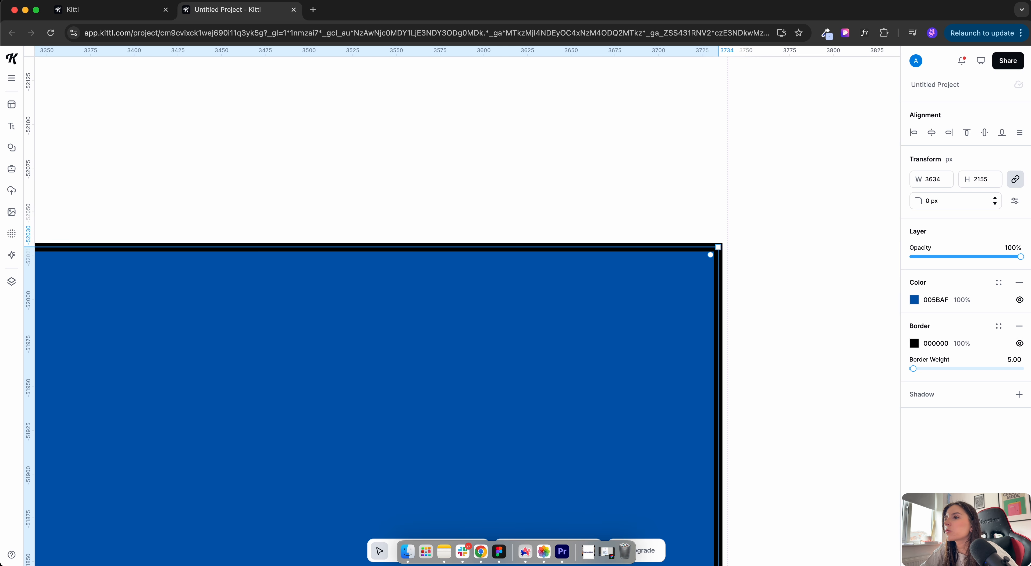
left_click_drag(718, 247, 723, 244)
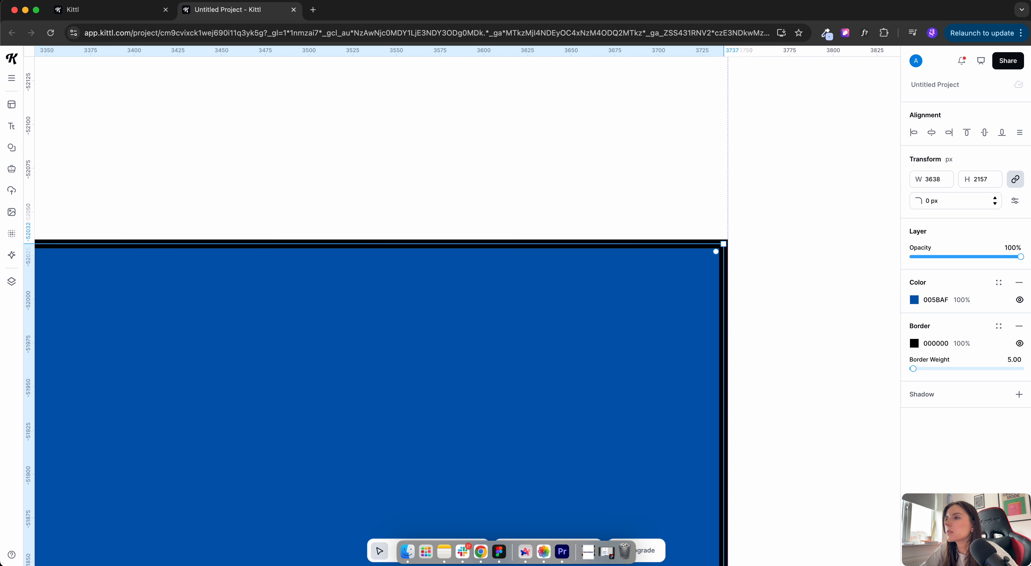
Step: Set the blue rectangle's border weight to 10
scroll(724, 244, "down", 10)
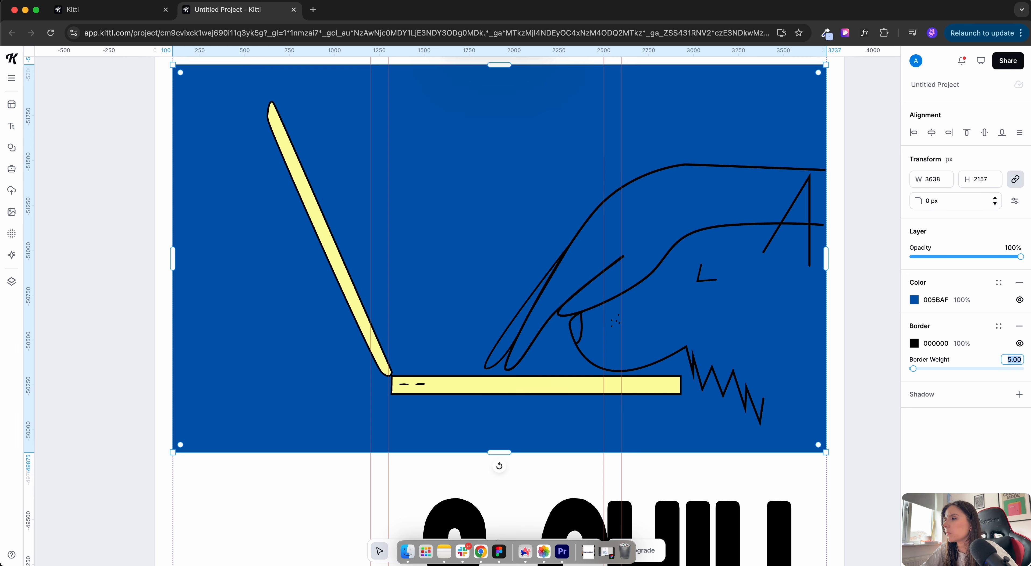
type("10")
key("Return")
scroll(866, 296, "down", 3)
scroll(866, 296, "up", 1)
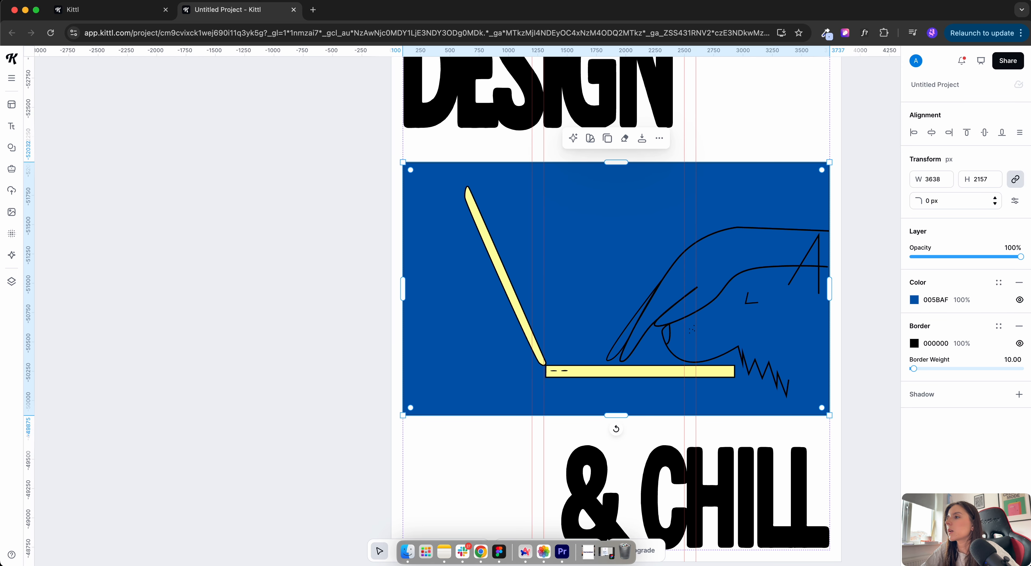
Step: Change the background rectangle's fill to a light blue
left_click(915, 299)
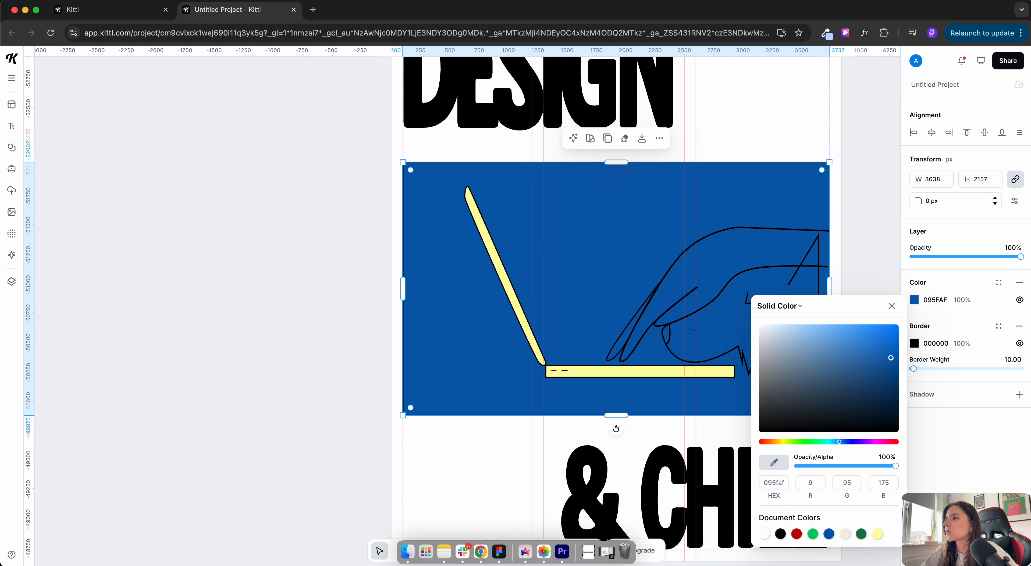
left_click_drag(891, 358, 871, 347)
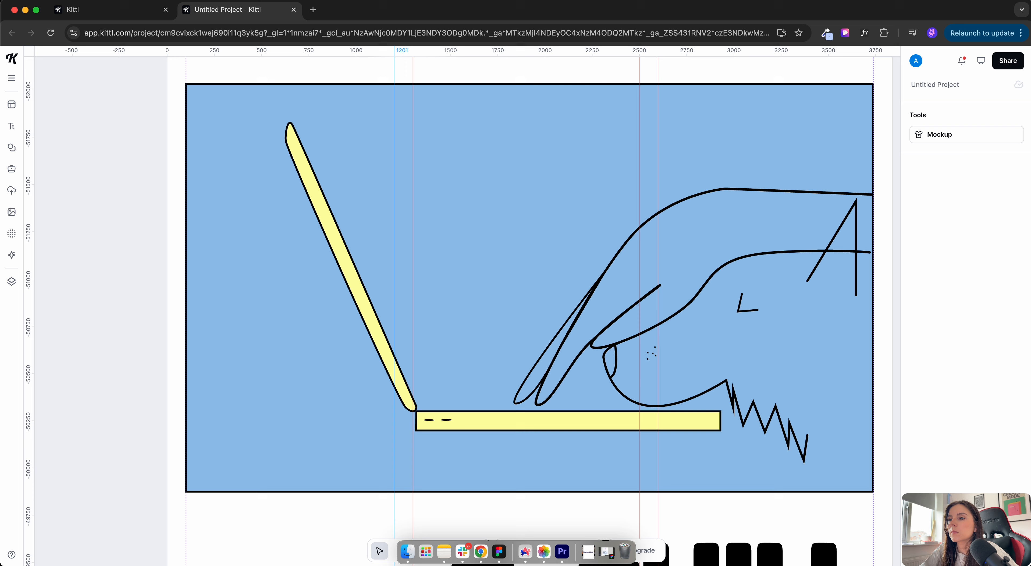
Step: Fill the laptop's screen and base with green and the hand with pale yellow FFFEA6
left_click_drag(241, 104, 860, 473)
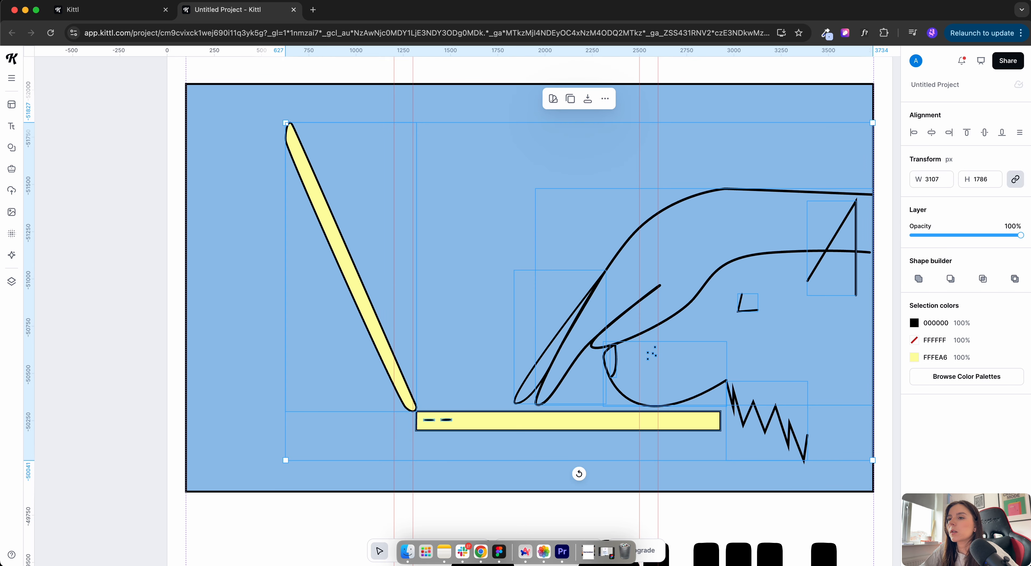
left_click(568, 421)
left_click(915, 299)
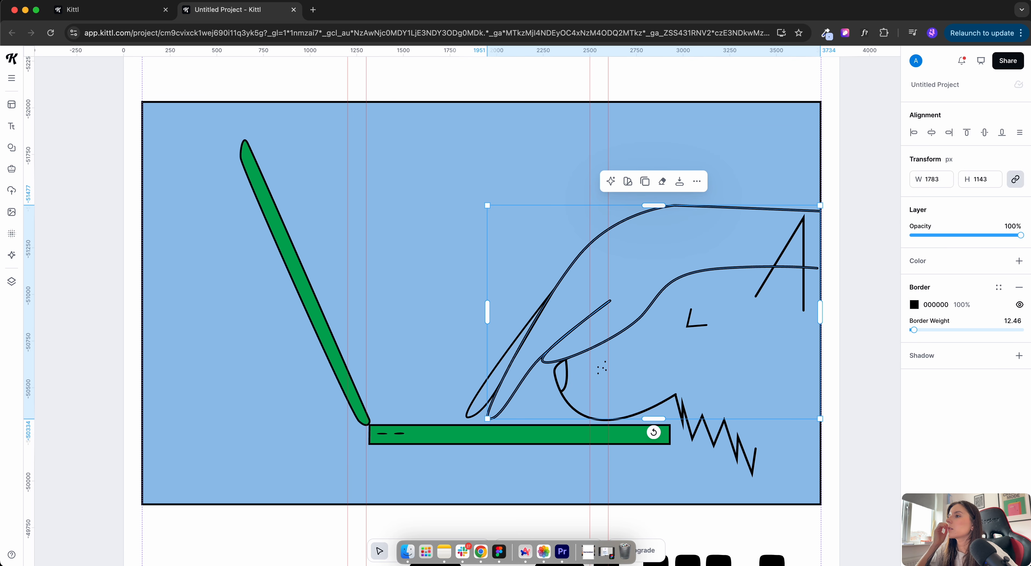
left_click(1019, 260)
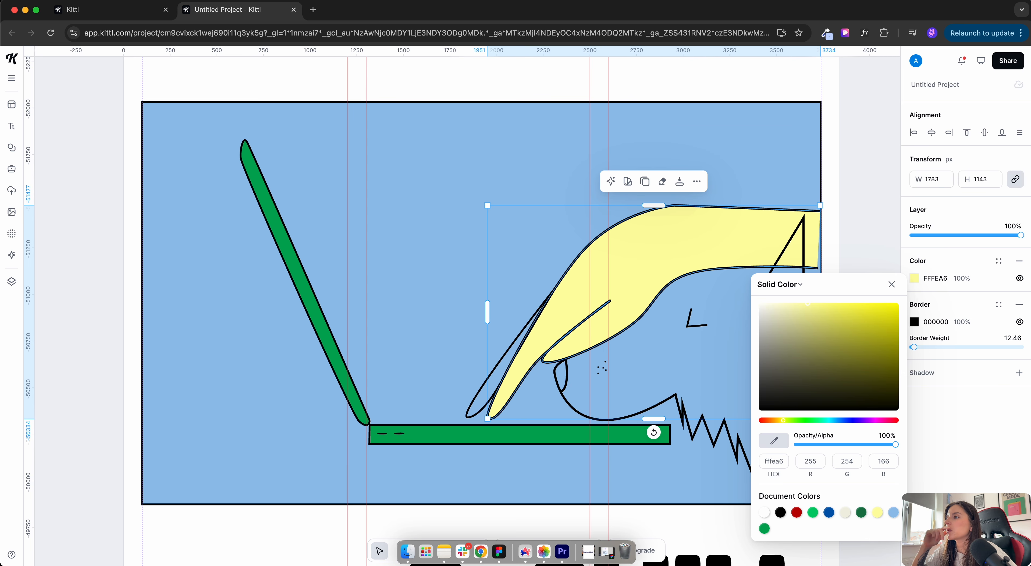
key("Escape")
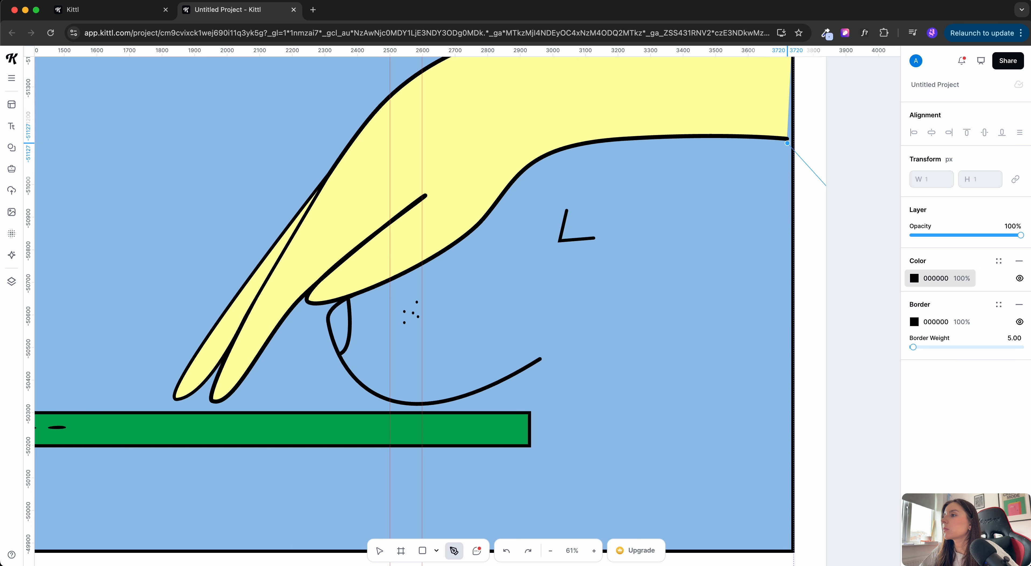
Step: Trace the cat's head and jagged fur as a white-filled shape about 1427 × 1269 px below the hand, and open its points for editing
left_click(915, 278)
left_click(765, 512)
left_click(892, 285)
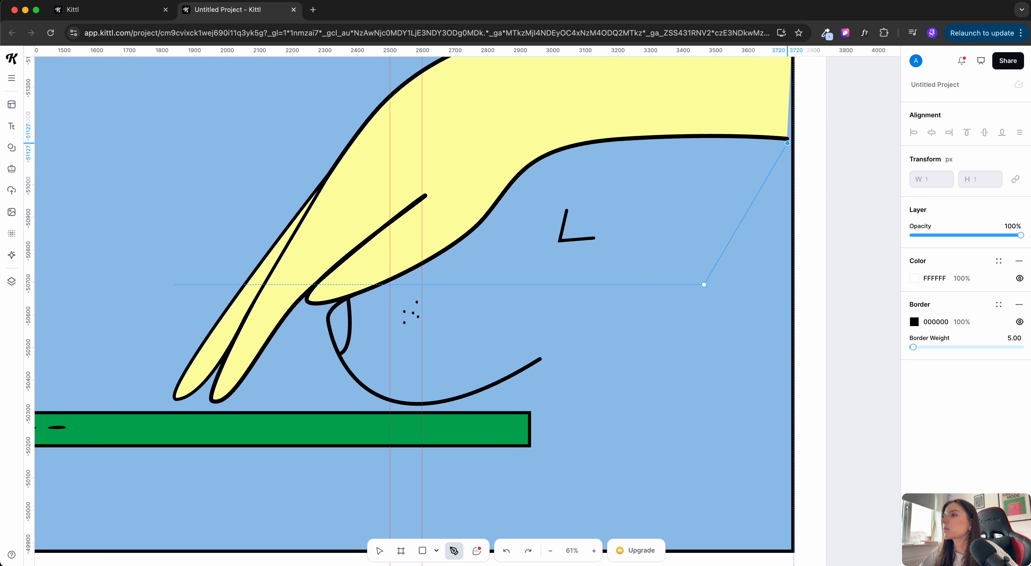
left_click(791, 406)
scroll(401, 280, "down", 3)
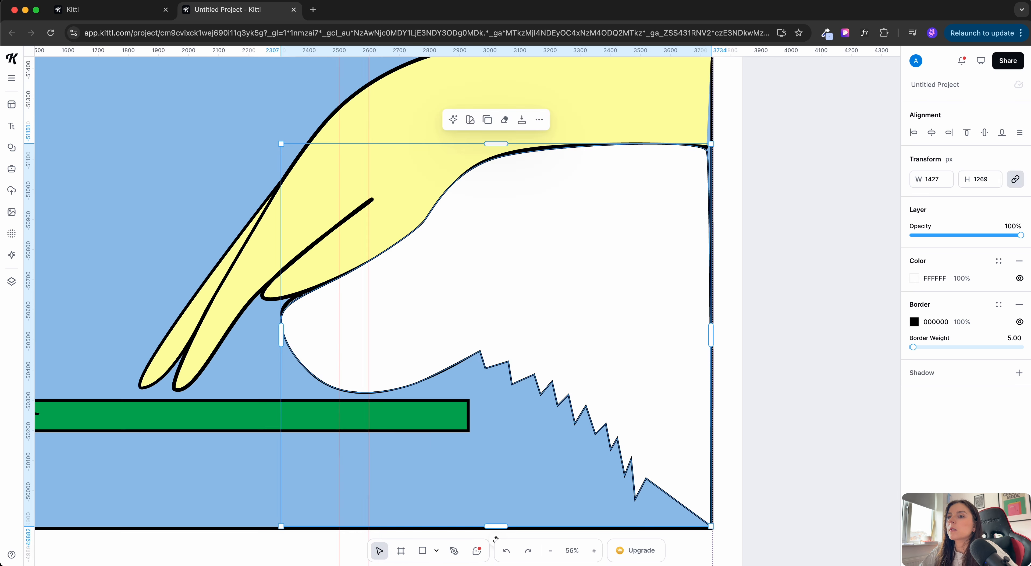
key("Return")
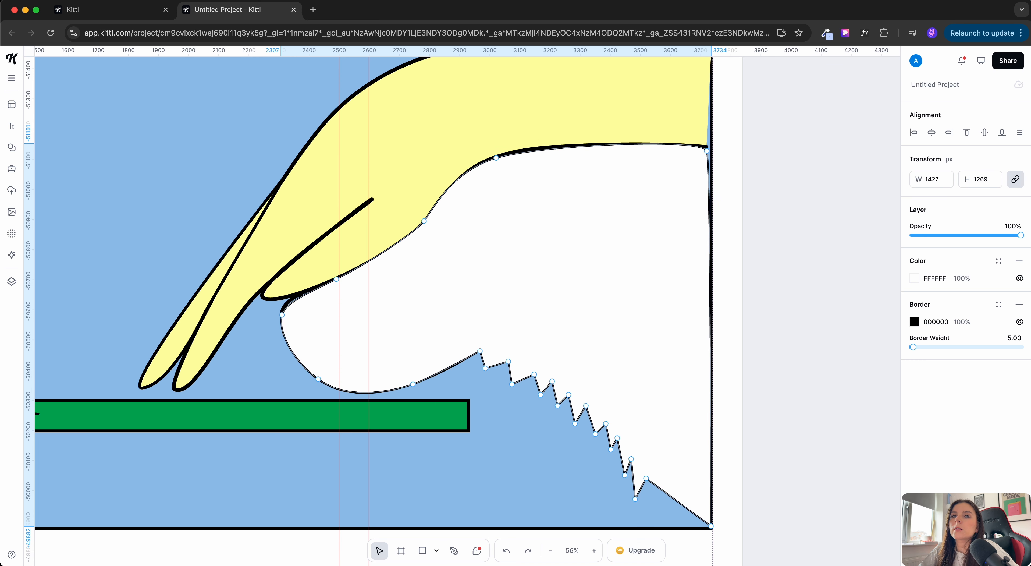
Step: Move the white cat head shape to the bottom of the illustration group, behind the drawn face details
left_click(11, 282)
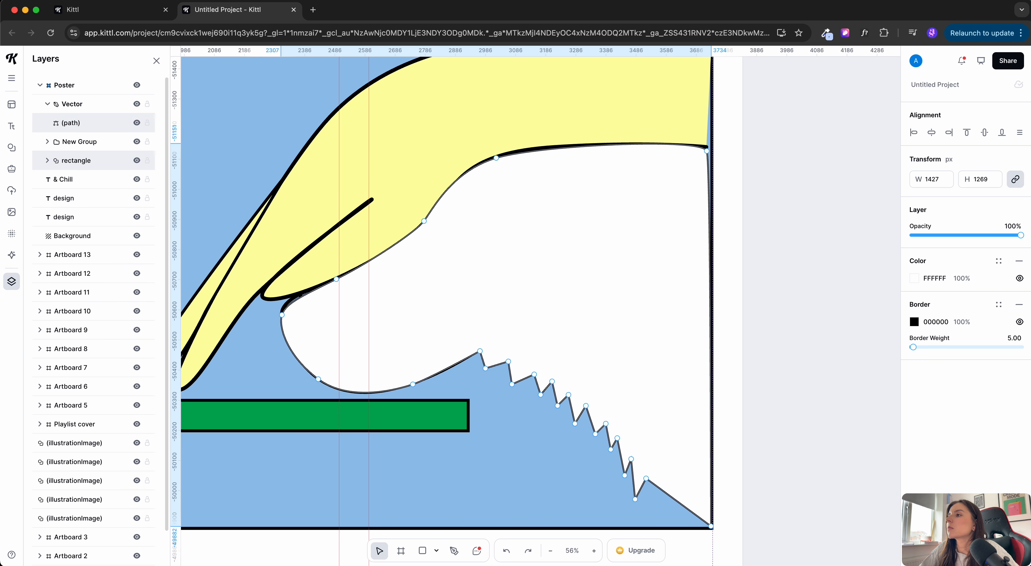
key("Escape")
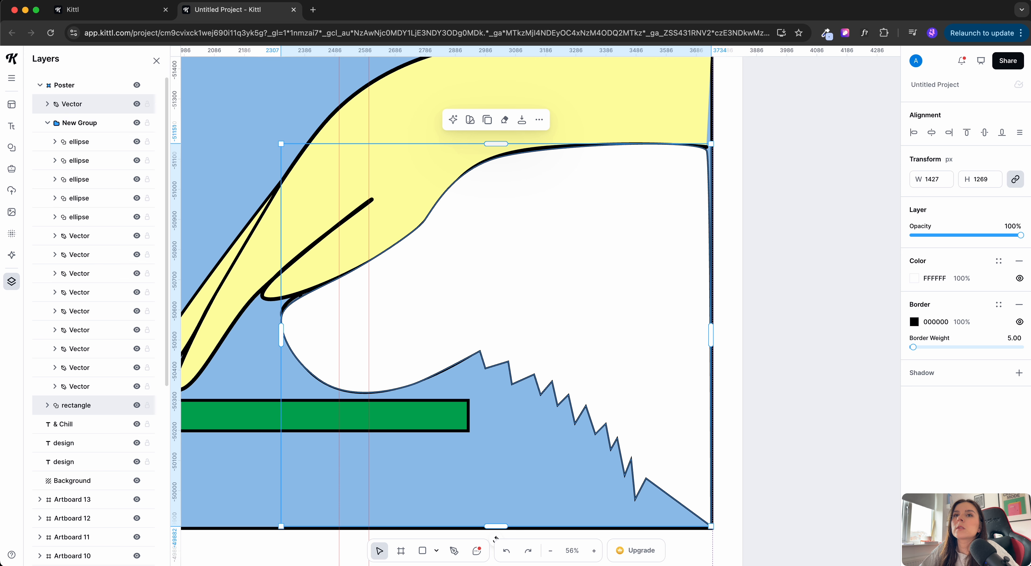
left_click_drag(73, 103, 92, 395)
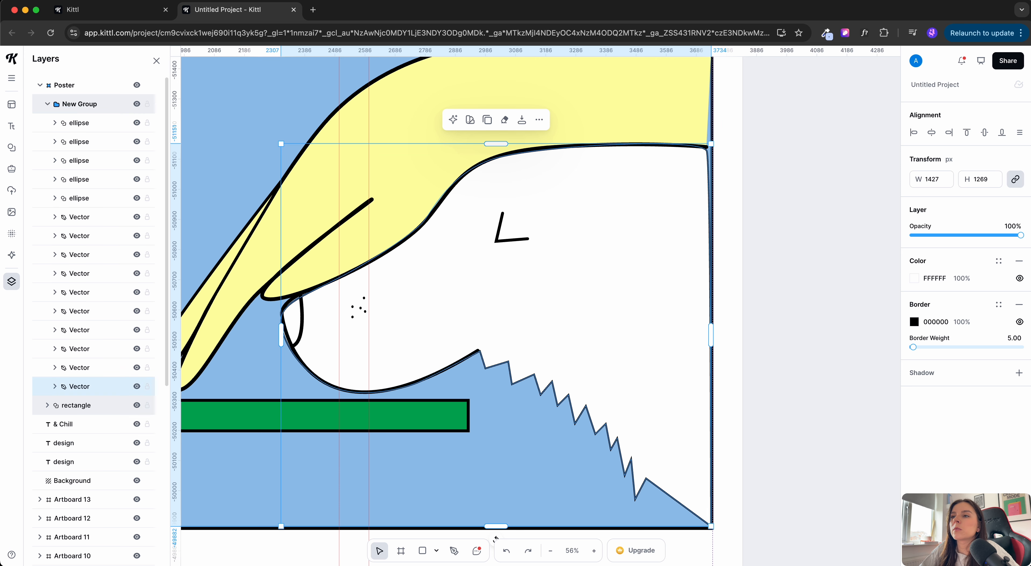
key("Escape")
Step: Delete the original drawn line along the cat's chin, keeping the outline of the white head shape
scroll(221, 372, "up", 3)
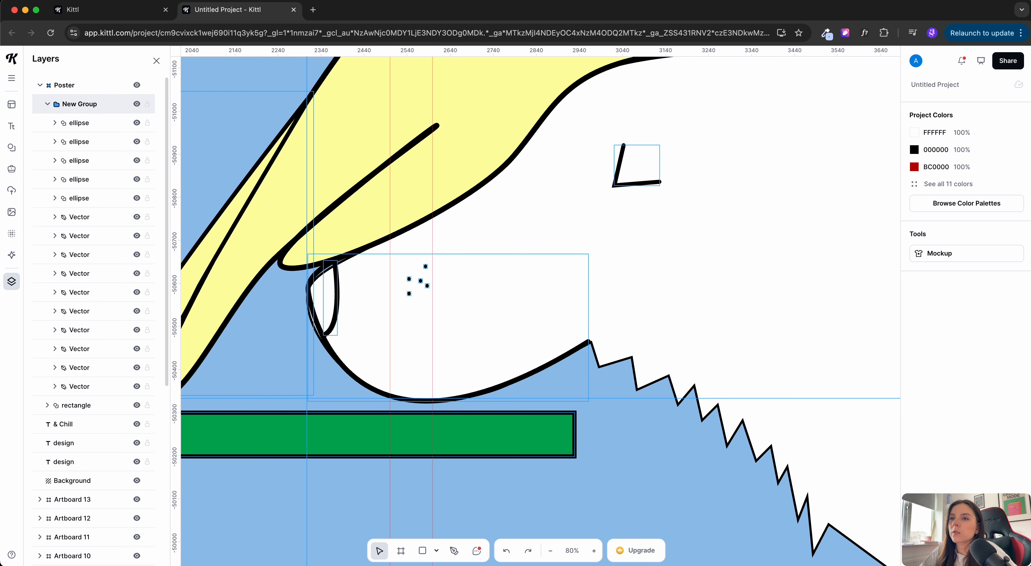
left_click(336, 304)
double_click(348, 372)
key("Delete")
Step: Thicken the white cat head's border and fit the end of the nose line to the head's outline
left_click(619, 168)
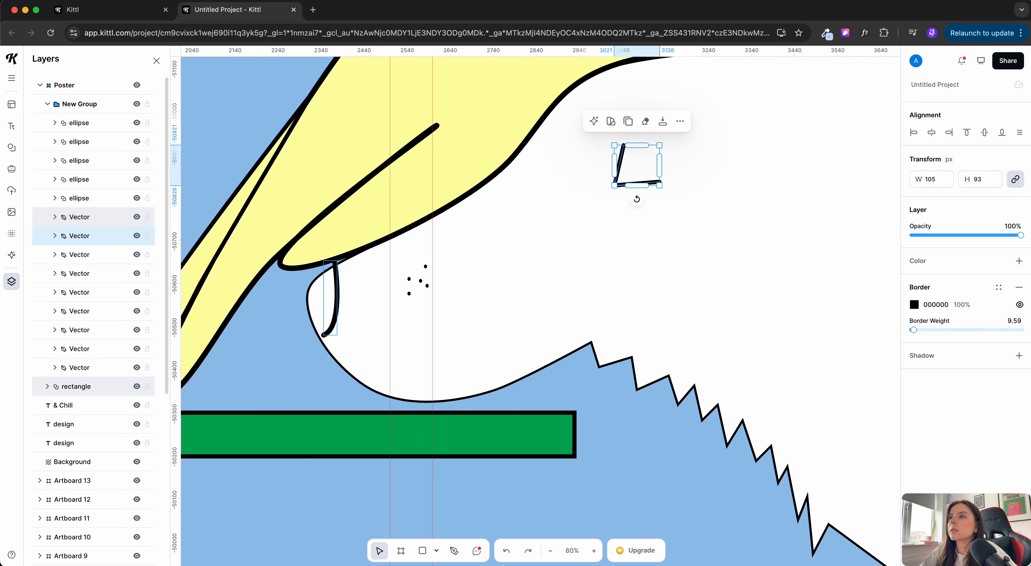
left_click(80, 217)
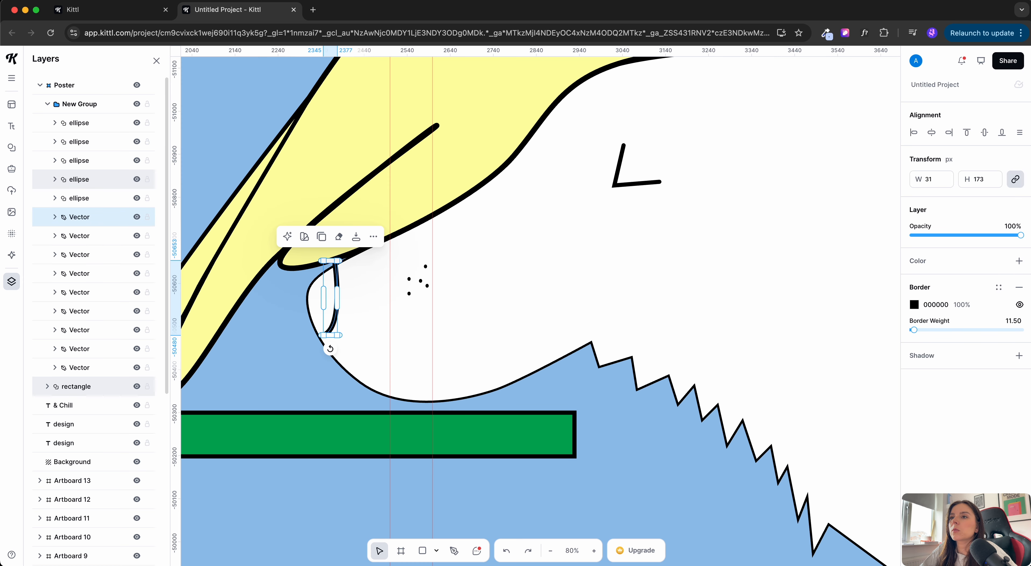
scroll(382, 311, "down", 5)
scroll(439, 354, "up", 4)
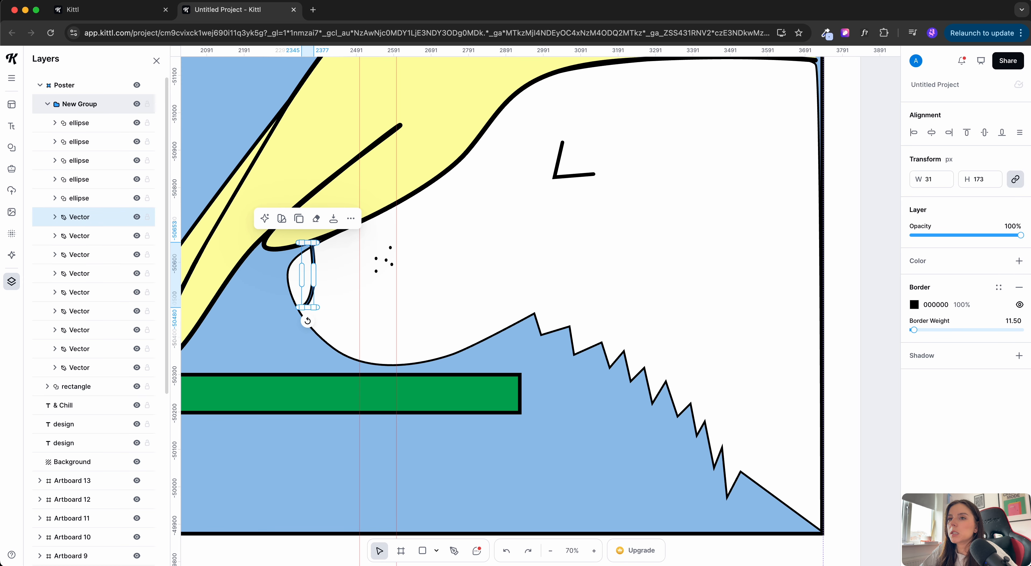
scroll(290, 240, "up", 5)
left_click(341, 333)
double_click(373, 360)
double_click(341, 320)
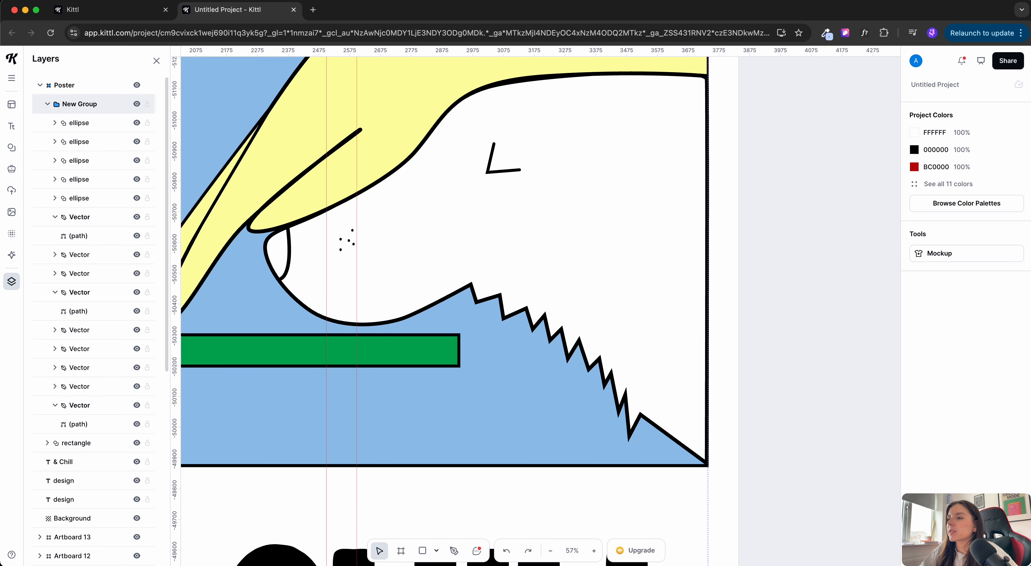
Step: Reshape the cat's lower fur into longer spikes, and complete the head with a pointed ear and pink nose
left_click(593, 340)
double_click(593, 341)
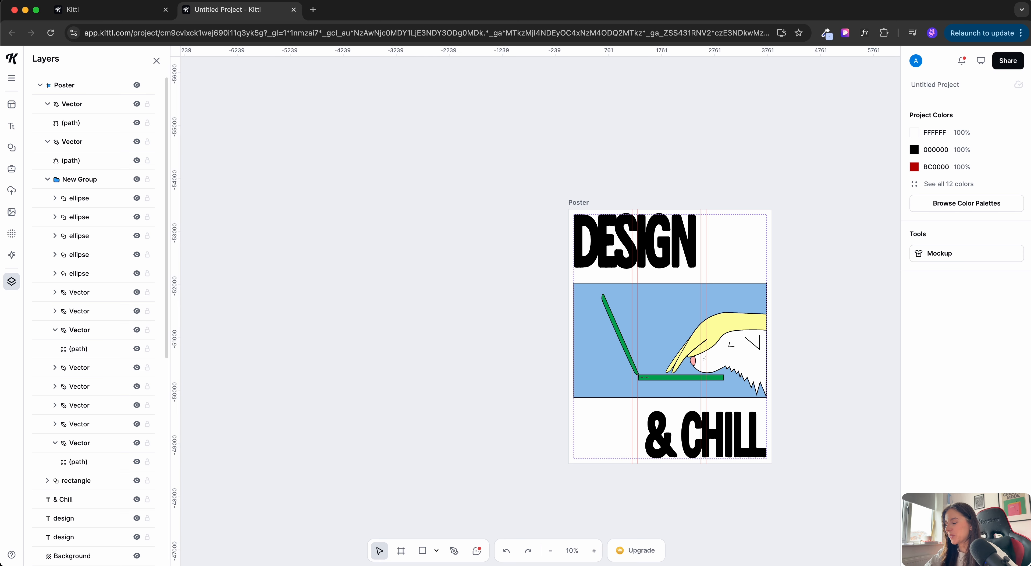
Step: Examine the coloured illustration and the overall layout of the poster
scroll(801, 356, "up", 5)
scroll(801, 356, "down", 3)
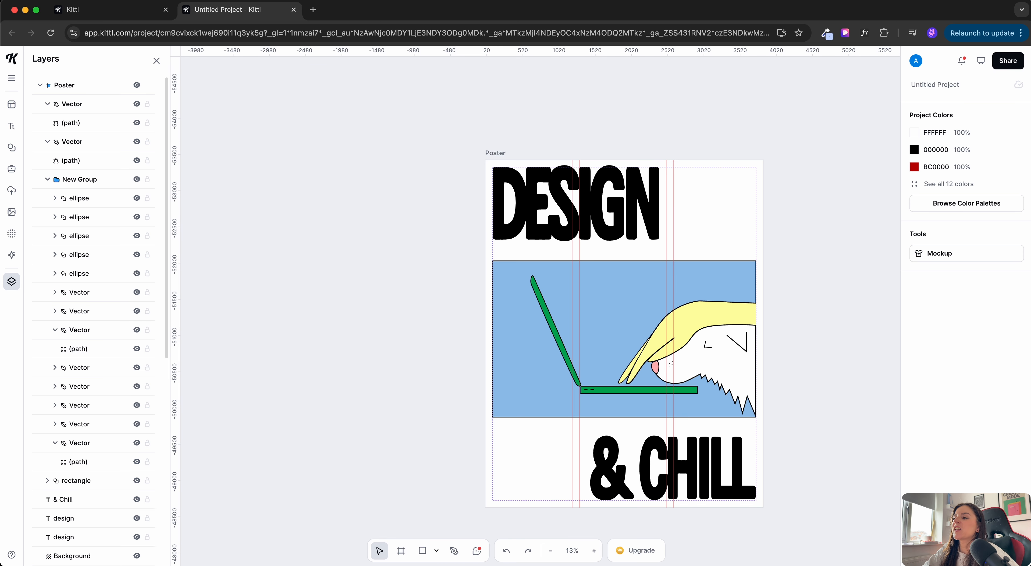
left_click_drag(671, 364, 637, 384)
scroll(637, 383, "down", 1)
scroll(636, 383, "up", 5)
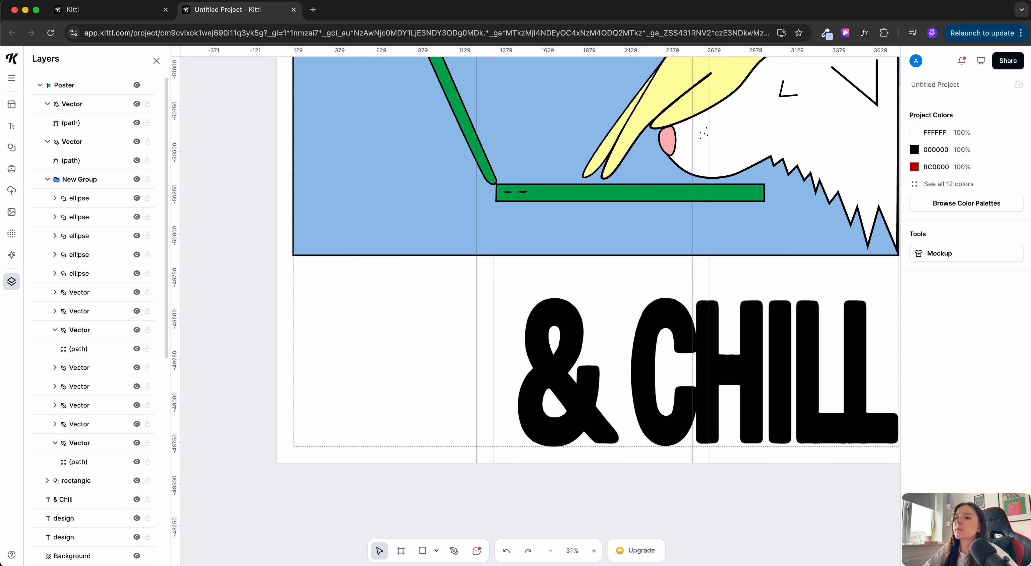
scroll(703, 134, "down", 5)
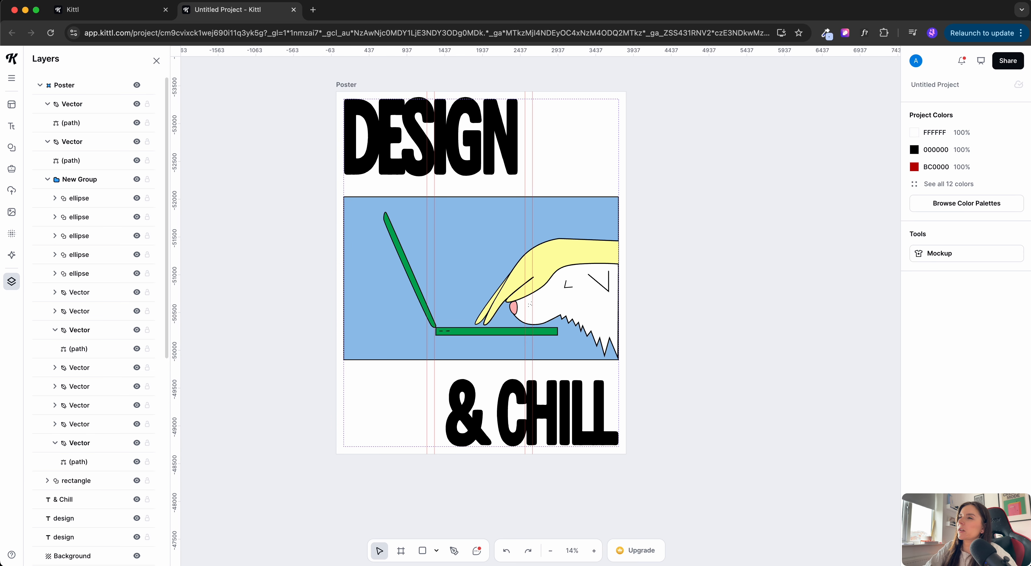
scroll(617, 128, "left", 1)
scroll(616, 128, "up", 1)
scroll(616, 128, "left", 1)
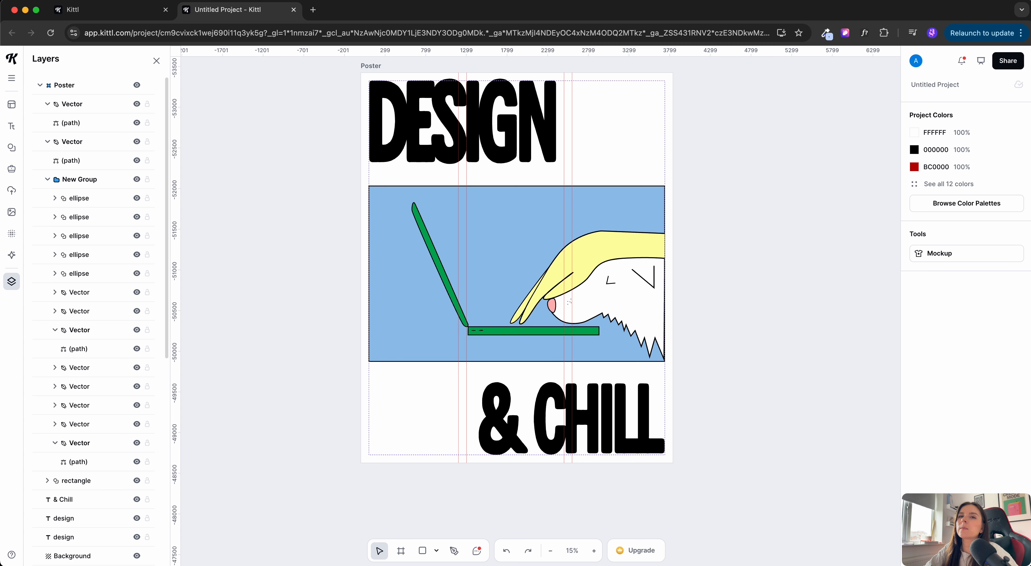
Step: Add a left-aligned "Living the Dream" headline and a working-from-home paragraph 1101 px wide beside "& CHILL"
left_click(11, 126)
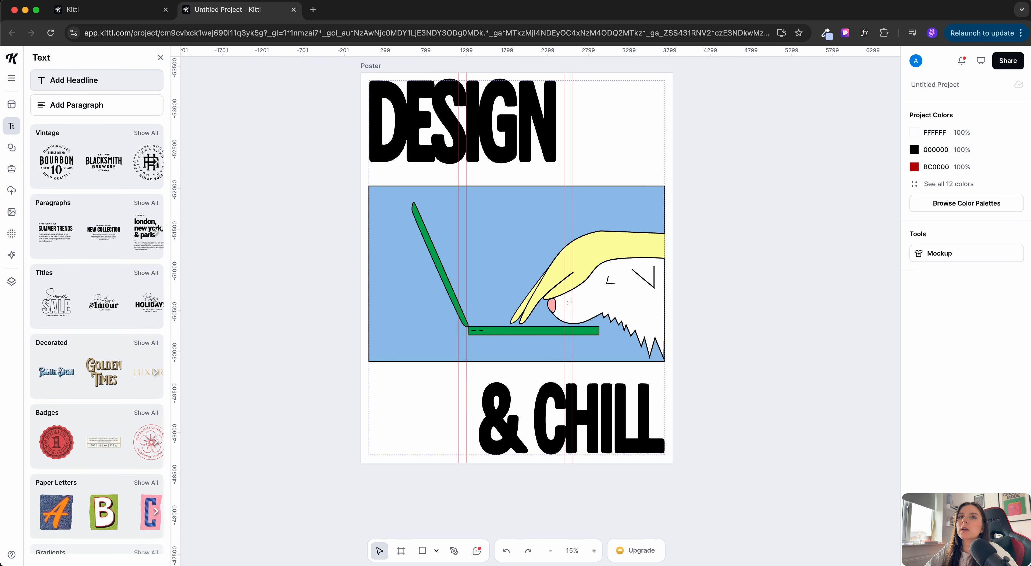
left_click(96, 80)
mouse_move(367, 344)
left_mouse_down()
mouse_move(355, 350)
mouse_move(355, 336)
left_mouse_up()
left_click(97, 105)
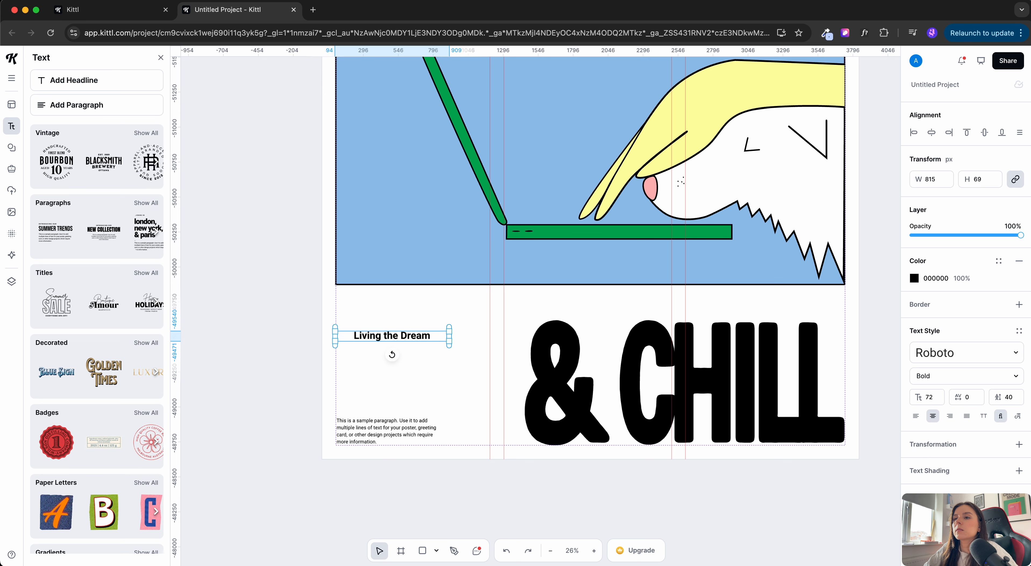
left_click_drag(449, 336, 421, 336)
left_click(916, 415)
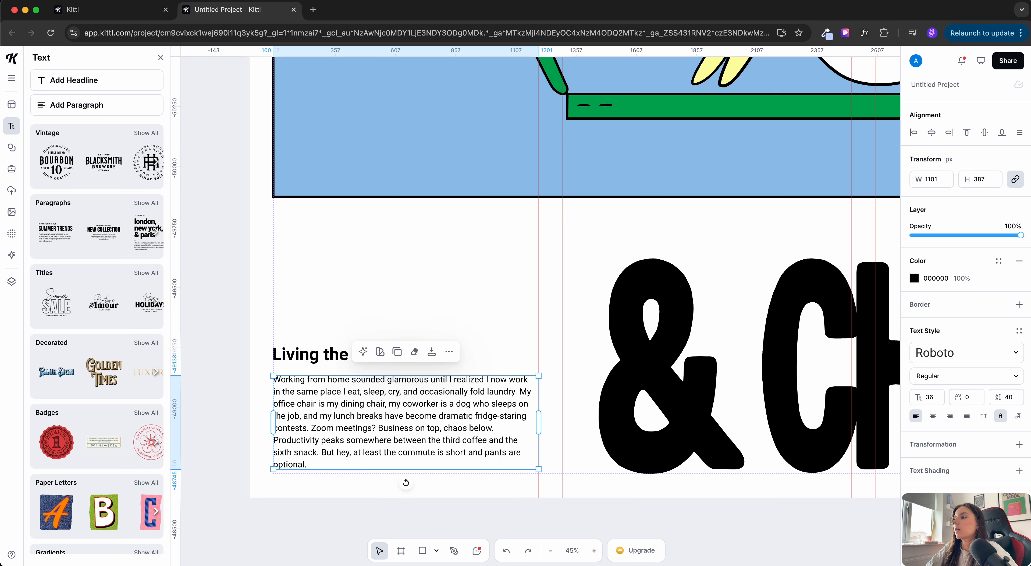
Step: Set the typeface of the paragraph and the headline to Neue Haas Grotesk
left_click(966, 352)
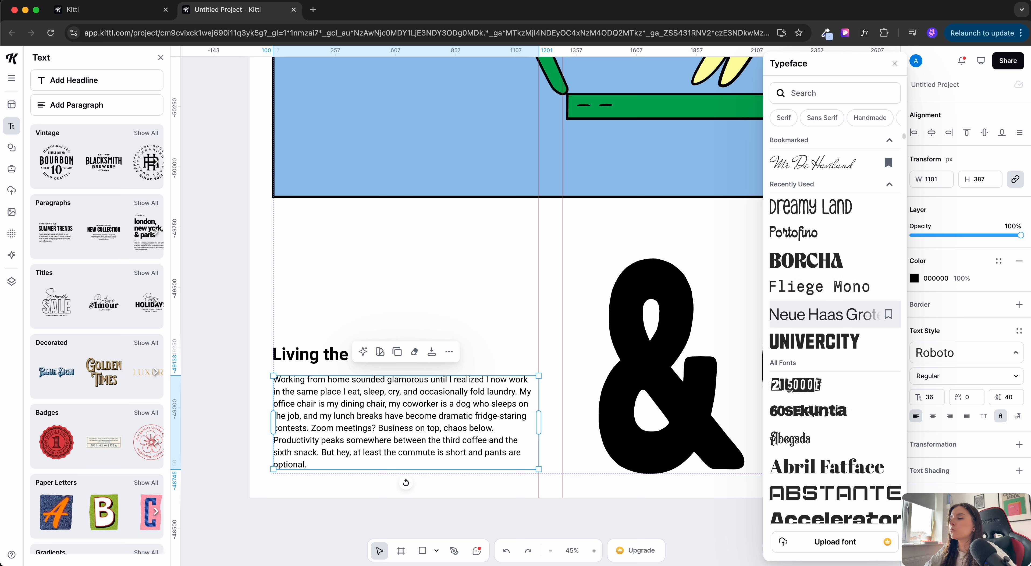
left_click(824, 314)
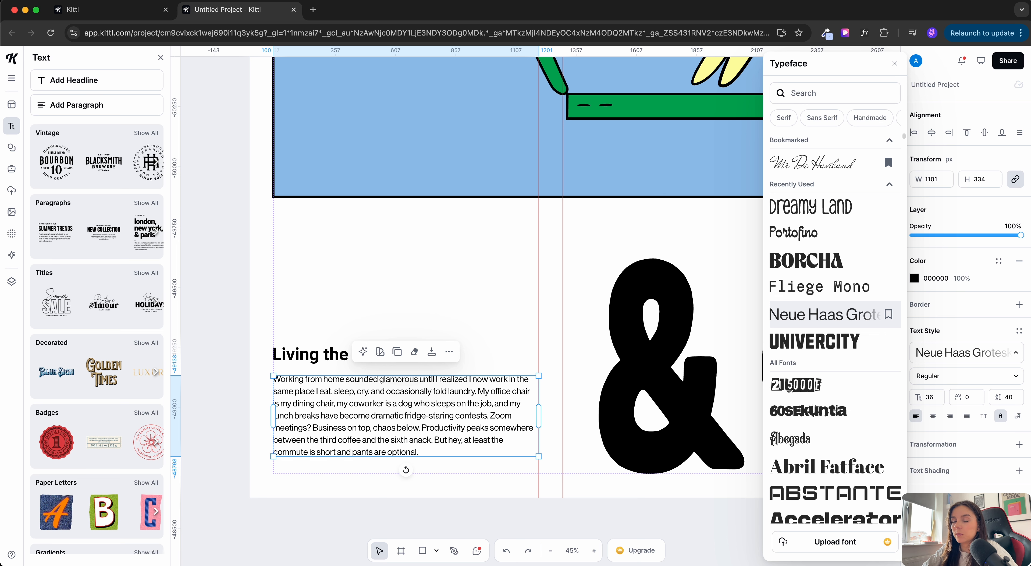
left_click(310, 355)
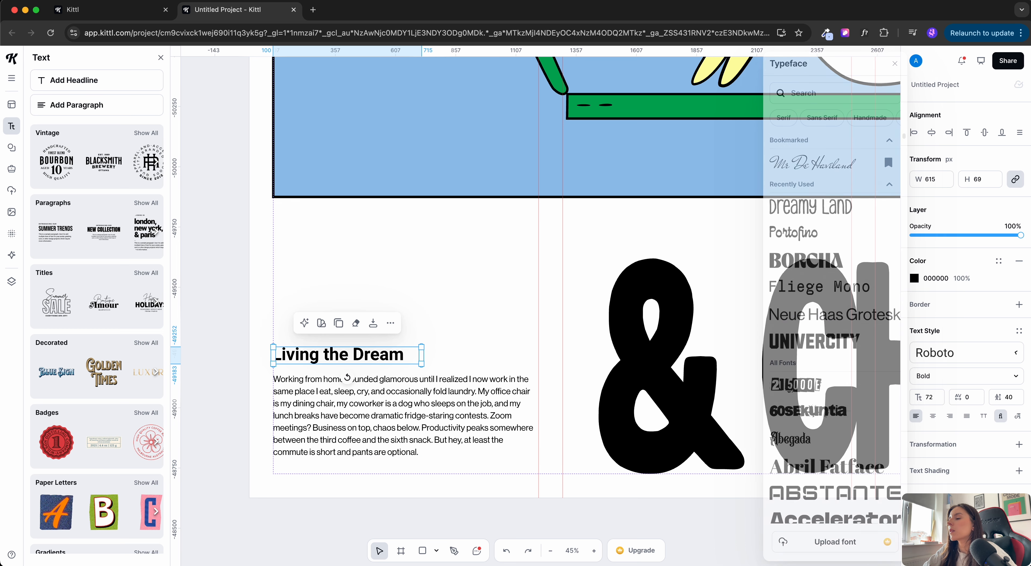
left_click(825, 314)
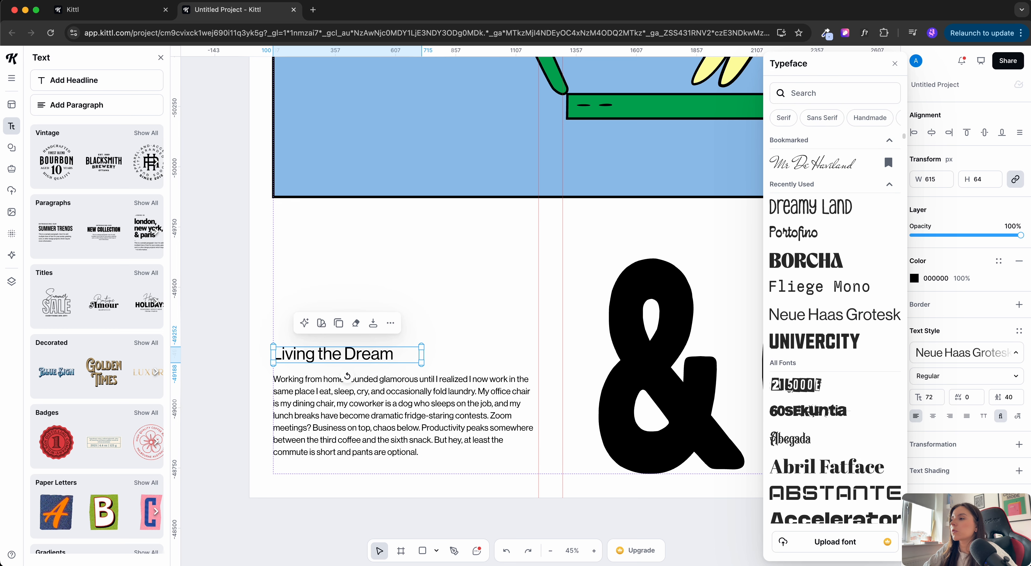
Step: Set the headline in capitals on a single line, and fit the paragraph below it at text size 32
left_click(984, 416)
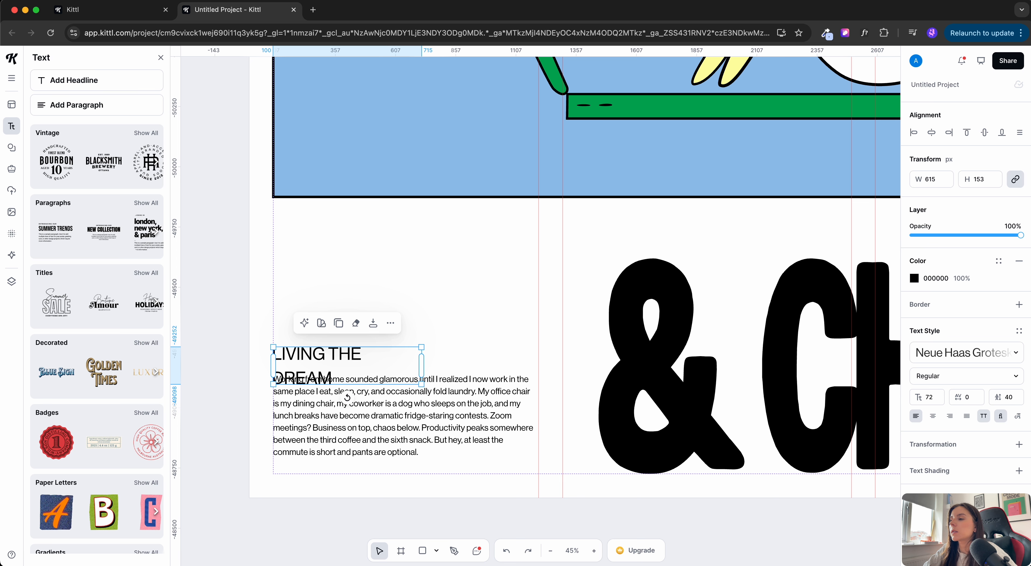
left_click_drag(421, 365, 429, 366)
left_click(406, 415)
left_click_drag(405, 416, 406, 433)
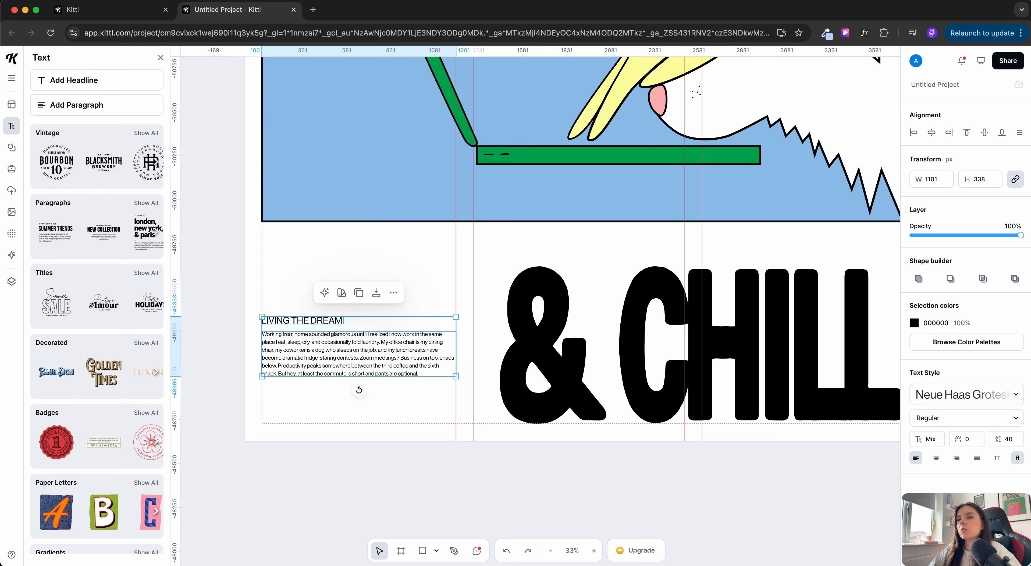
Step: Move the headline and paragraph down to the poster's bottom margin and narrow the paragraph's text box slightly
left_click_drag(311, 346, 311, 393)
scroll(311, 393, "down", 1)
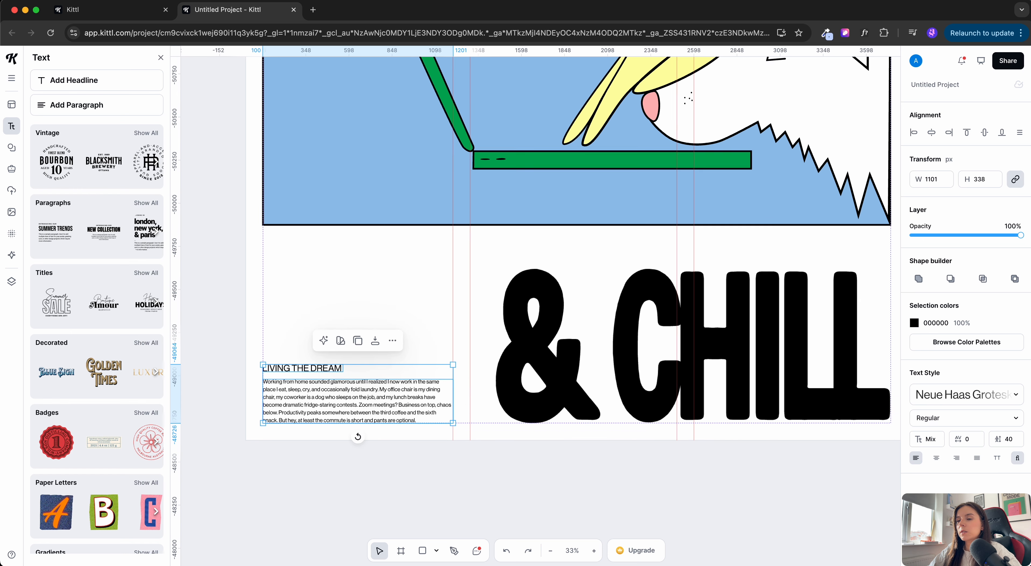
scroll(311, 393, "down", 5)
left_click(311, 390)
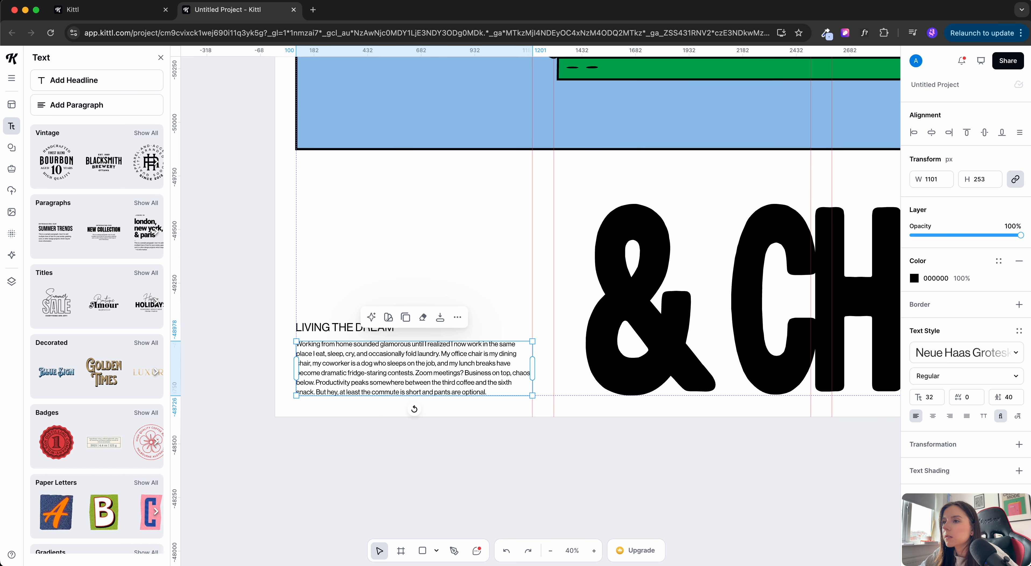
left_click_drag(532, 368, 519, 368)
key("Escape")
scroll(499, 334, "down", 5)
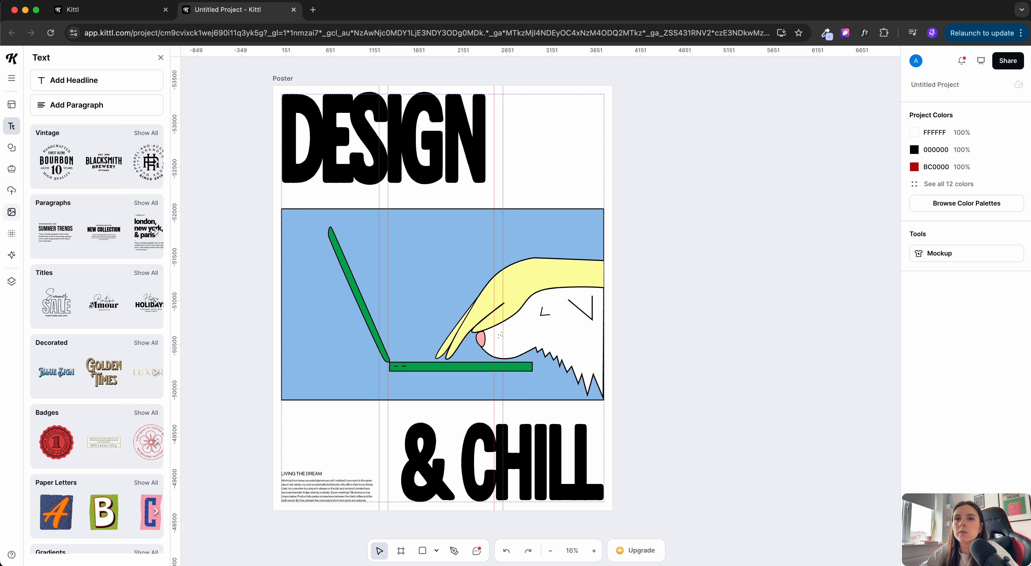
Step: Search the elements for "cinamon stars" and place a thin four-pointed black star in the poster's upper-right corner
left_click(11, 147)
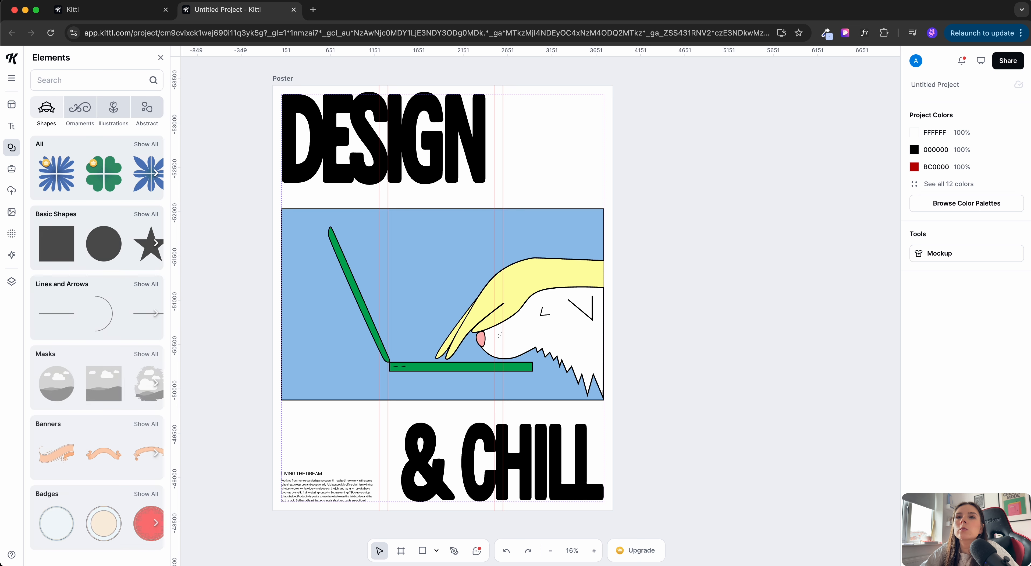
scroll(104, 300, "down", 2)
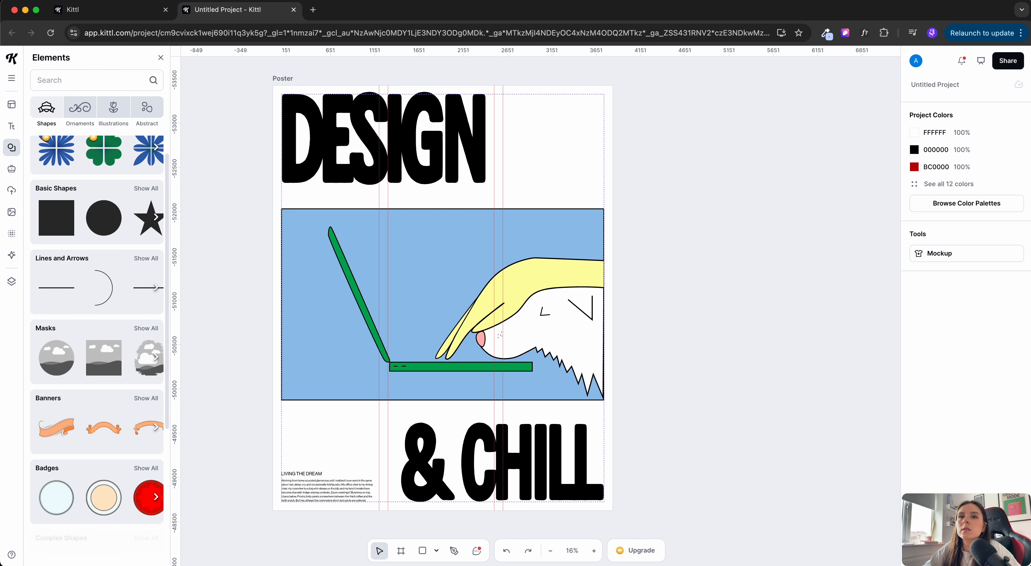
scroll(104, 300, "up", 2)
left_click(146, 144)
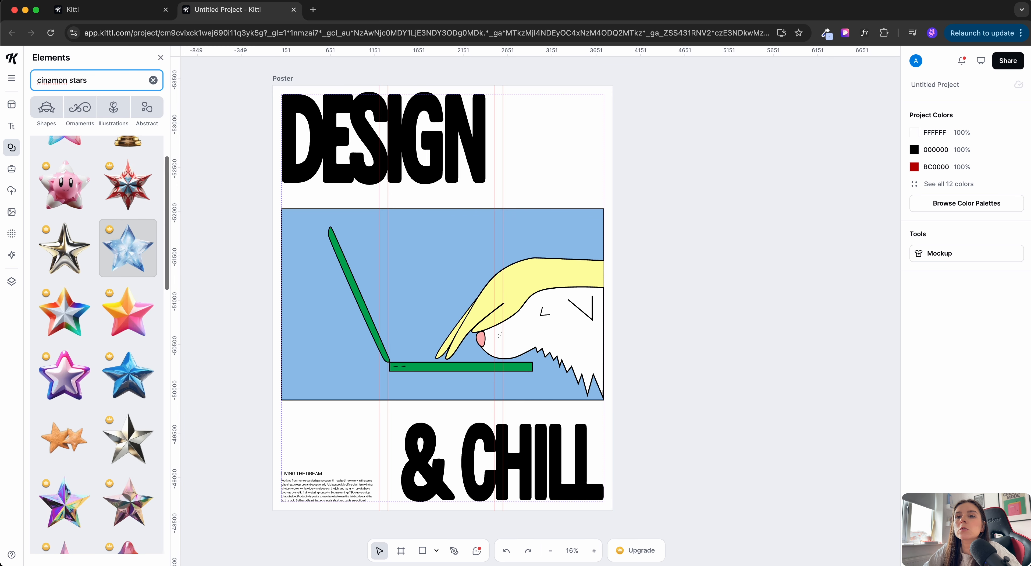
scroll(127, 248, "down", 15)
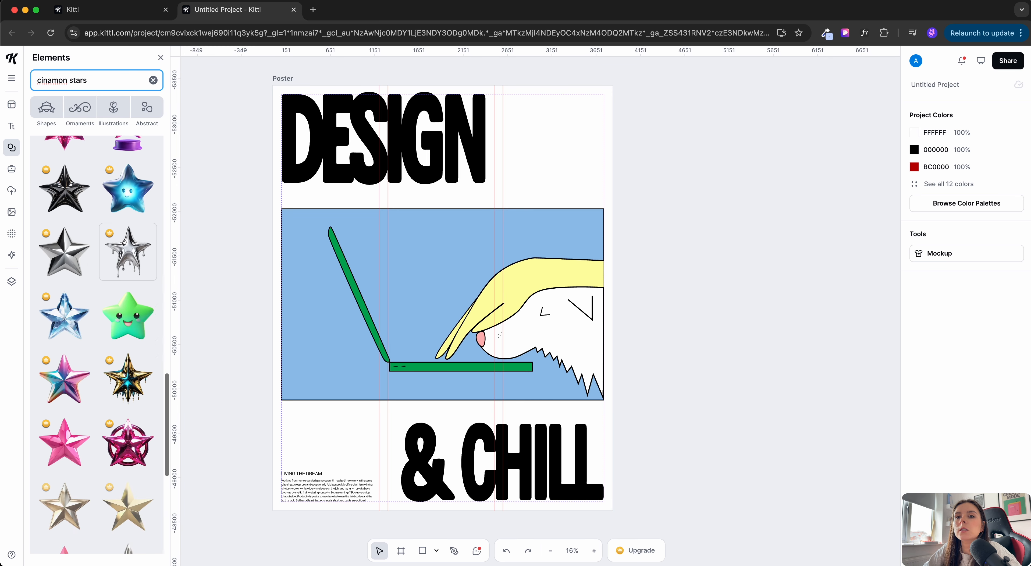
scroll(128, 392, "down", 10)
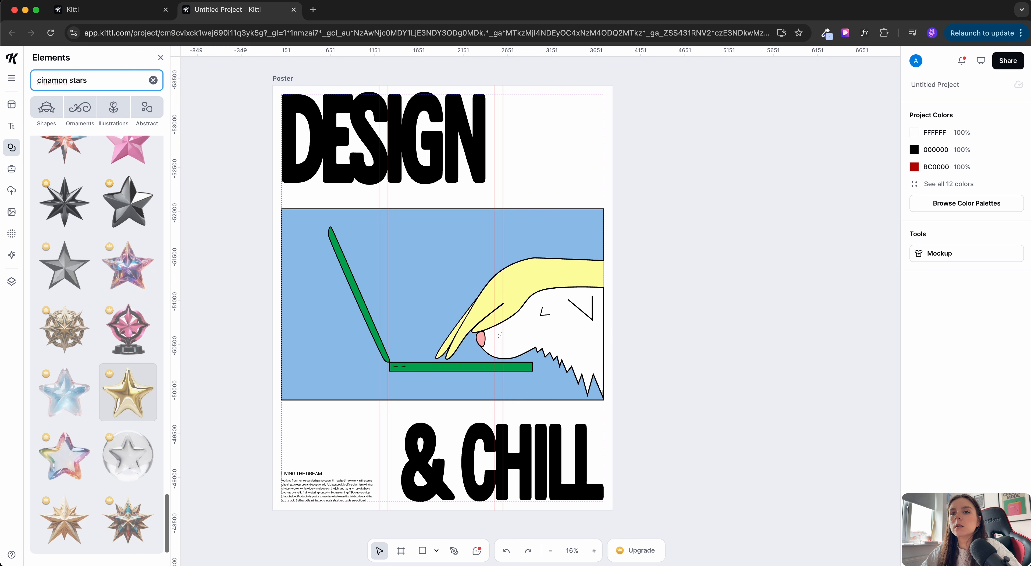
left_click_drag(128, 201, 552, 138)
scroll(576, 129, "up", 5)
scroll(543, 142, "down", 5)
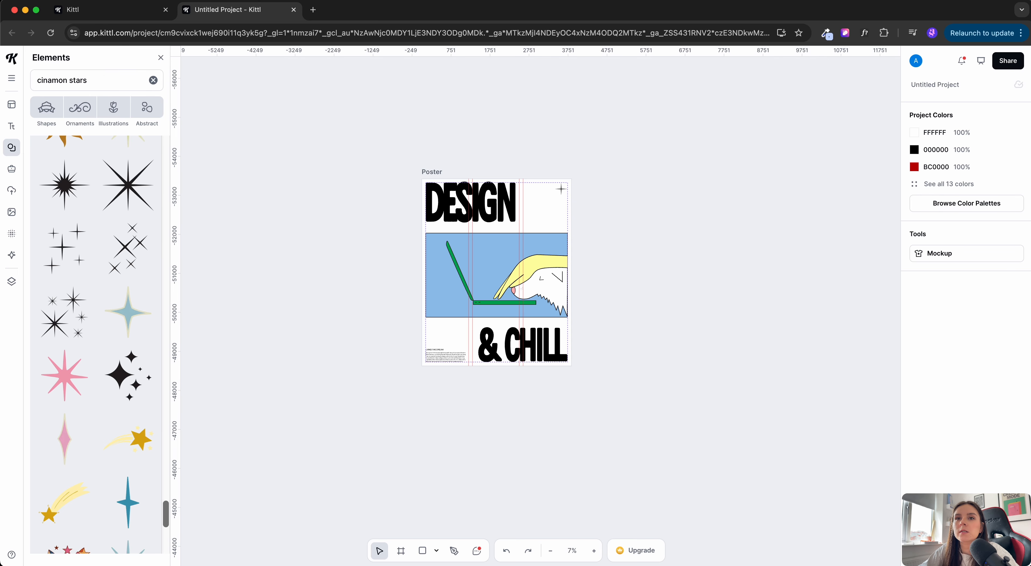
Step: Overlay a paper texture on the poster and duplicate the whole poster beside the original
left_click(12, 233)
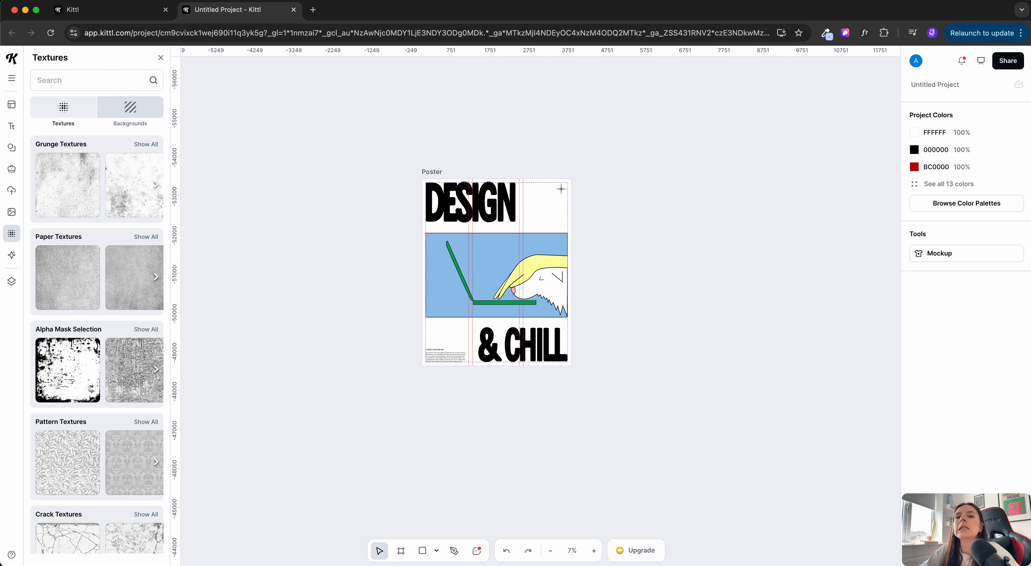
scroll(97, 345, "down", 2)
left_click(146, 172)
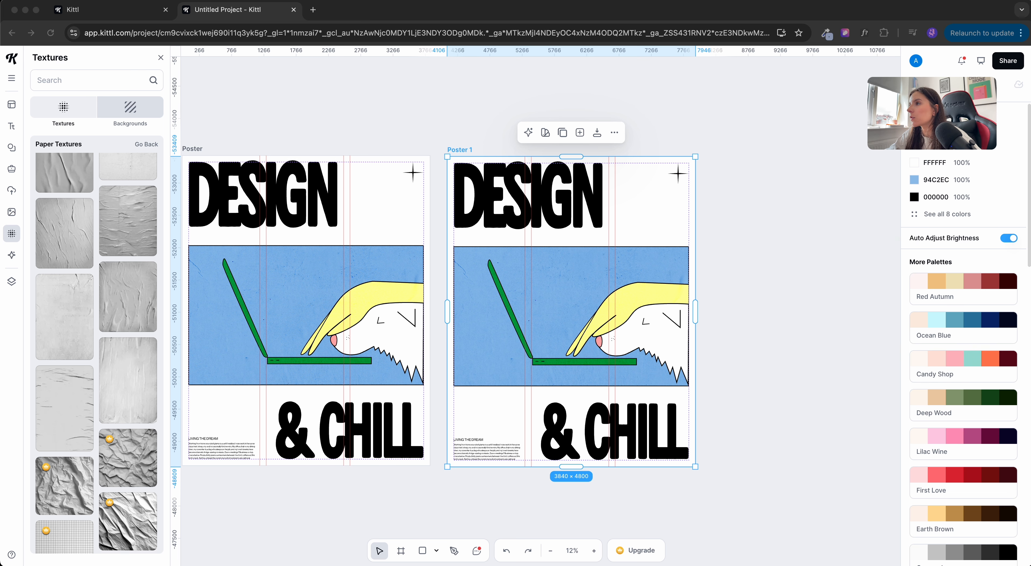
Step: Recolour the duplicate poster with the First Love palette
scroll(963, 360, "down", 2)
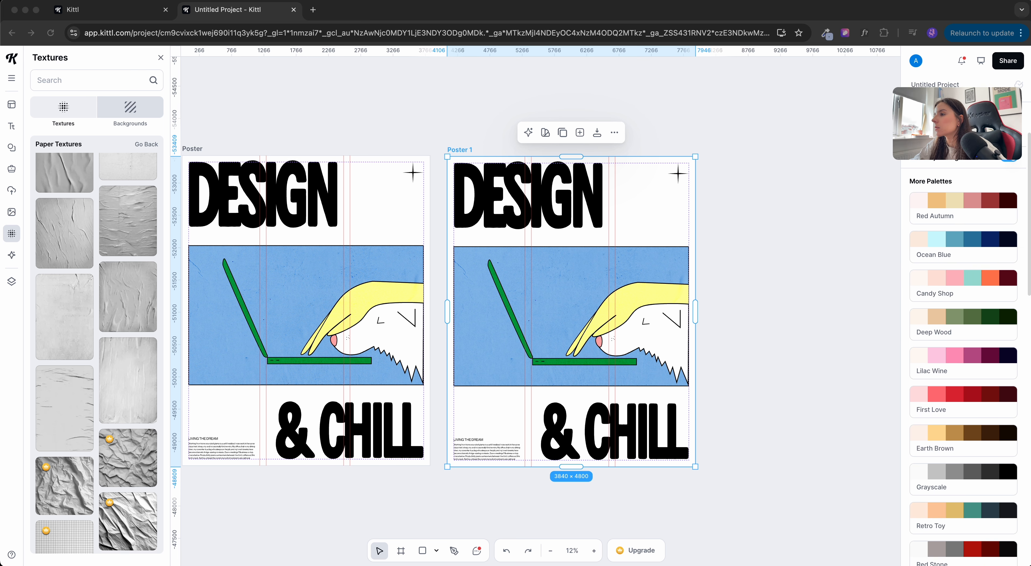
left_click(963, 364)
left_click(963, 402)
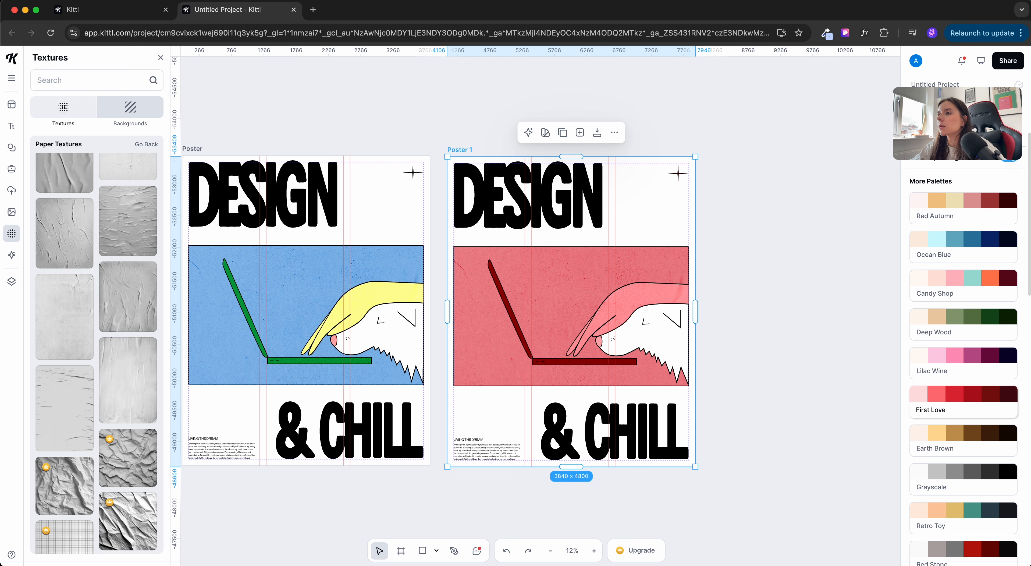
Step: Recolour the duplicate poster with the Earth Brown palette
left_click(964, 441)
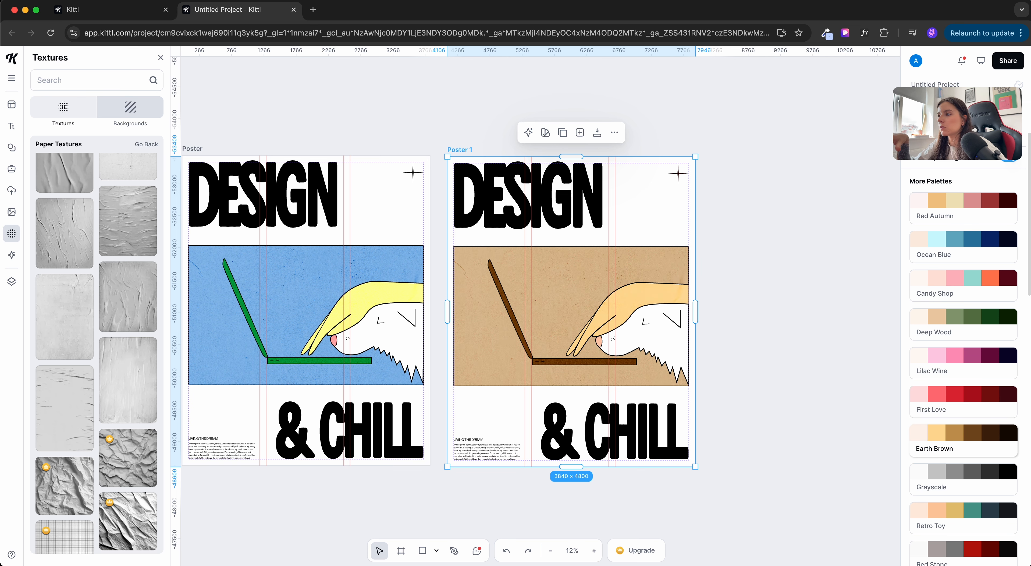
scroll(963, 360, "down", 3)
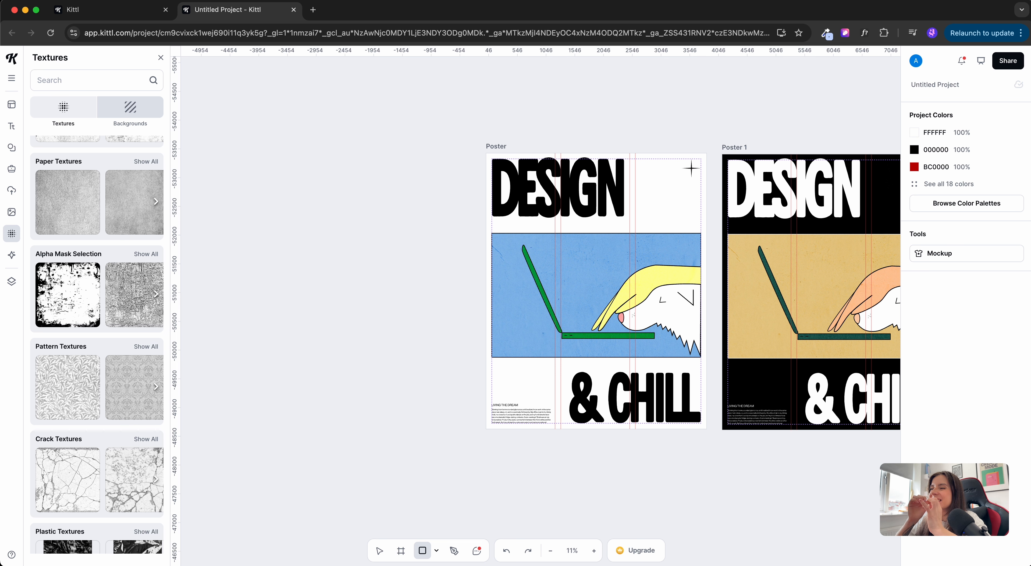
Step: Release the paper texture on both posters into separate layers and set their blending mode to Color Burn
left_click(496, 146)
scroll(541, 292, "right", 2)
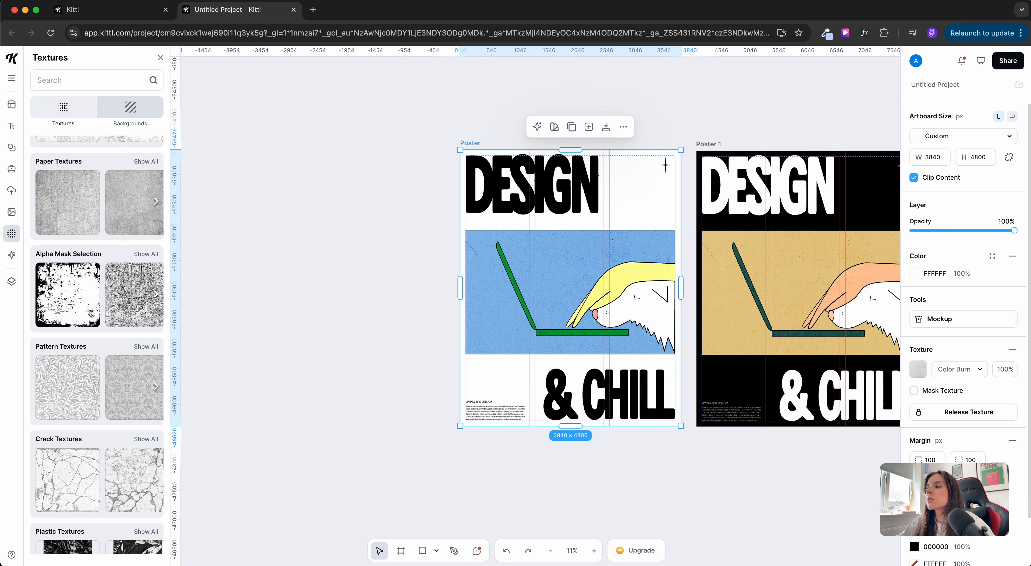
left_click(969, 411)
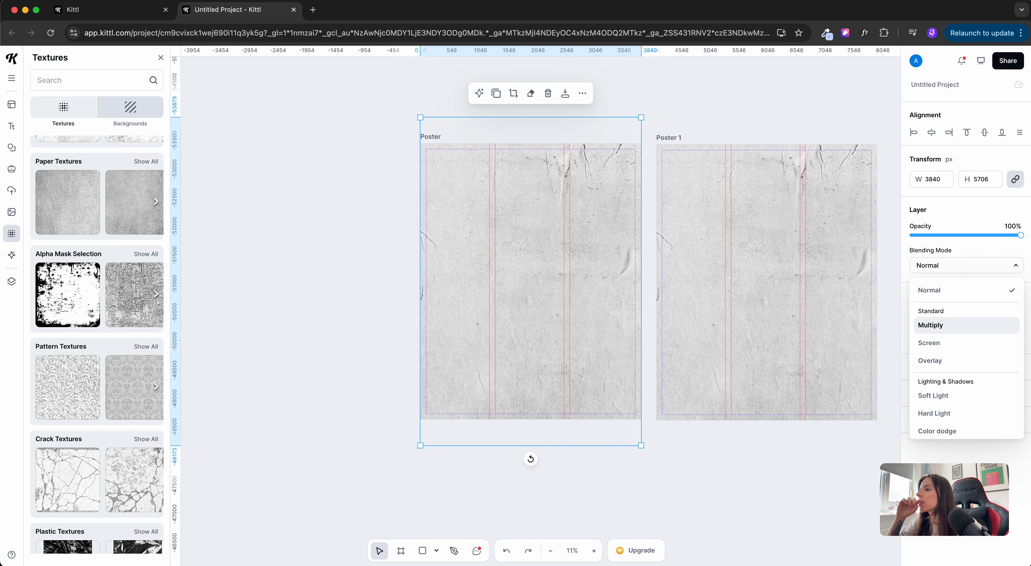
scroll(966, 325, "down", 4)
scroll(967, 365, "down", 2)
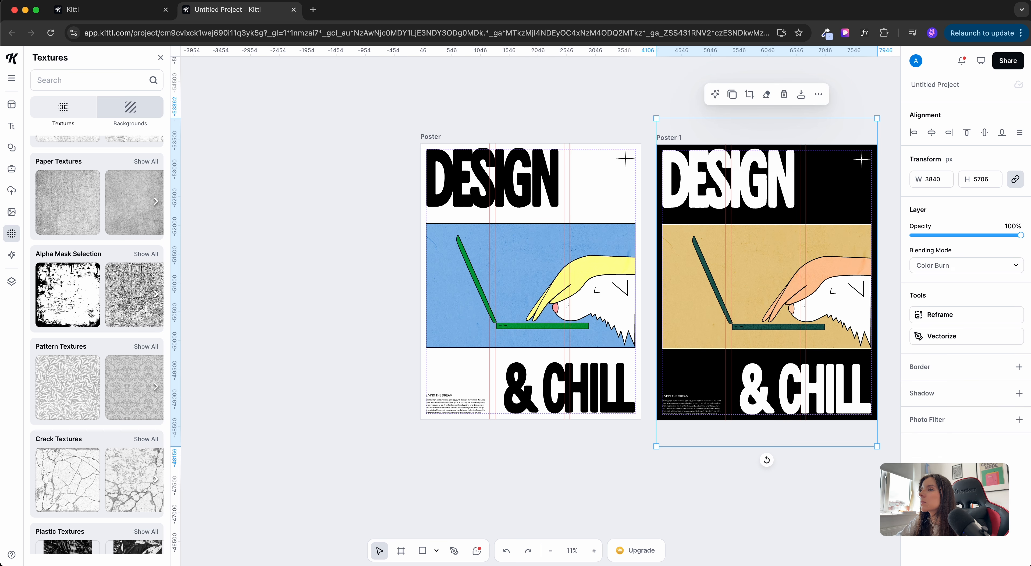
key("Escape")
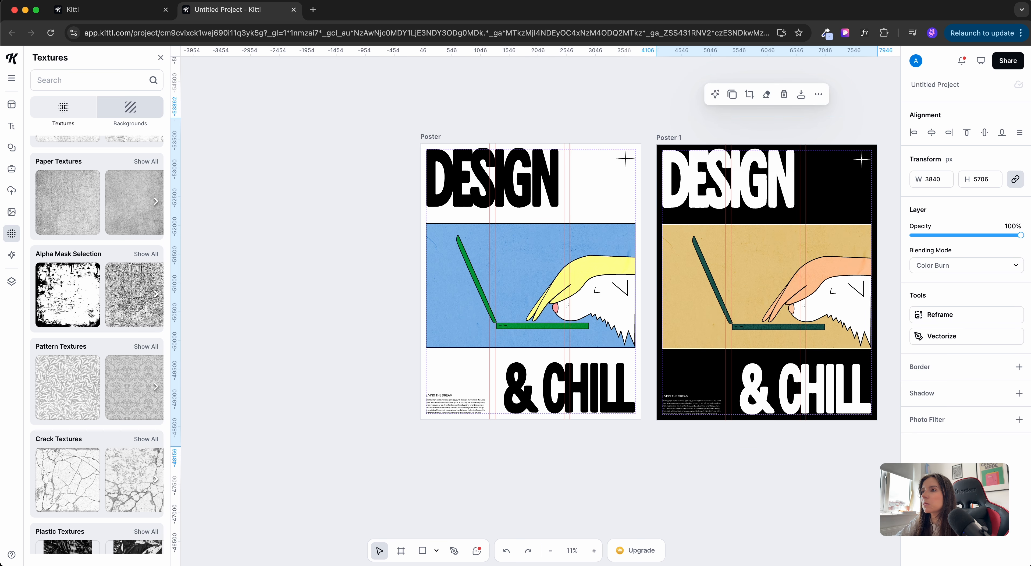
Step: Overlay a texture from the Alpha Mask Selection collection on the original poster, blended with Lighten at 30%
left_click(430, 136)
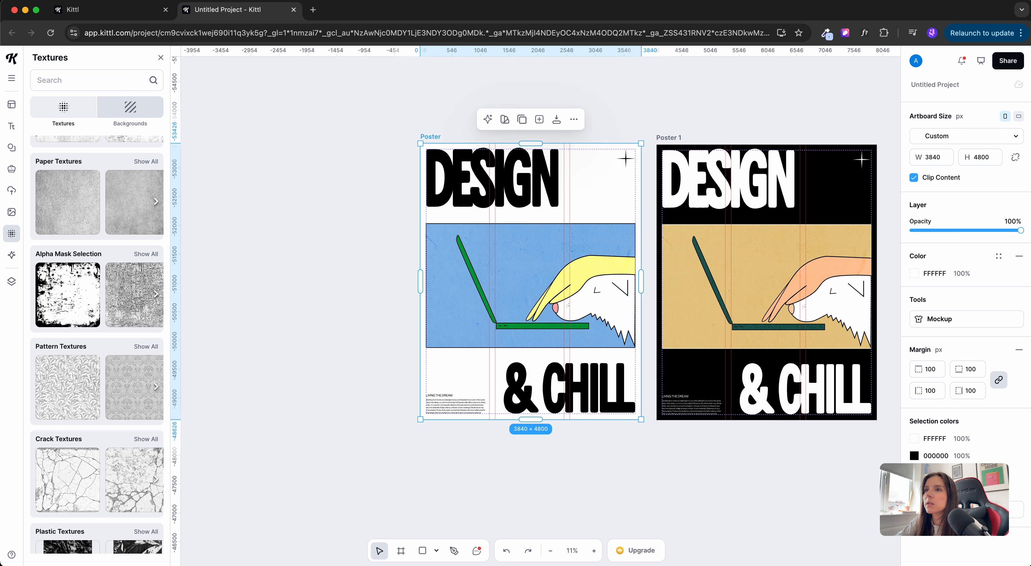
left_click(146, 253)
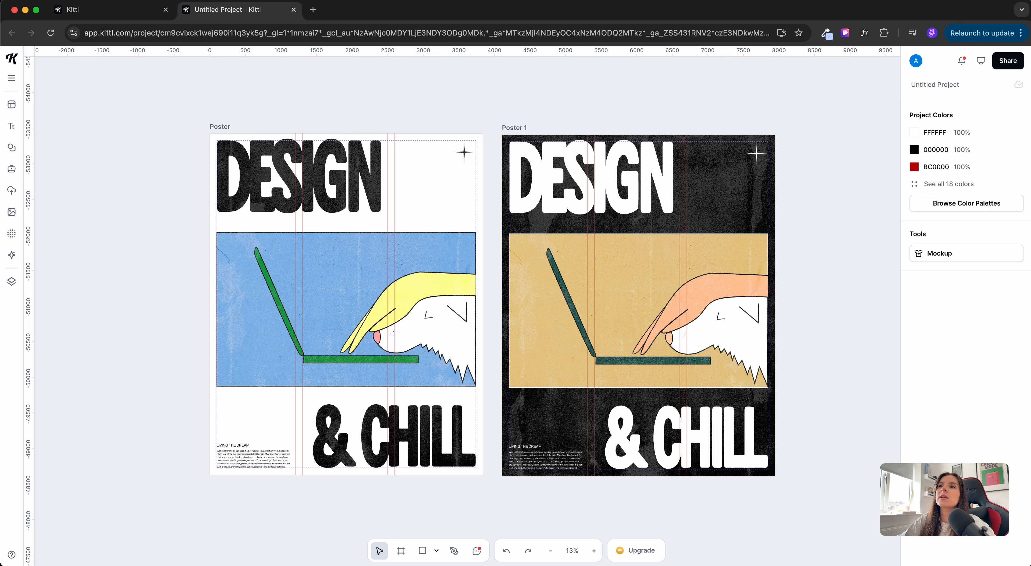
Step: Create a mockup of the original poster and show it in the scene with teal curtains
left_click(219, 126)
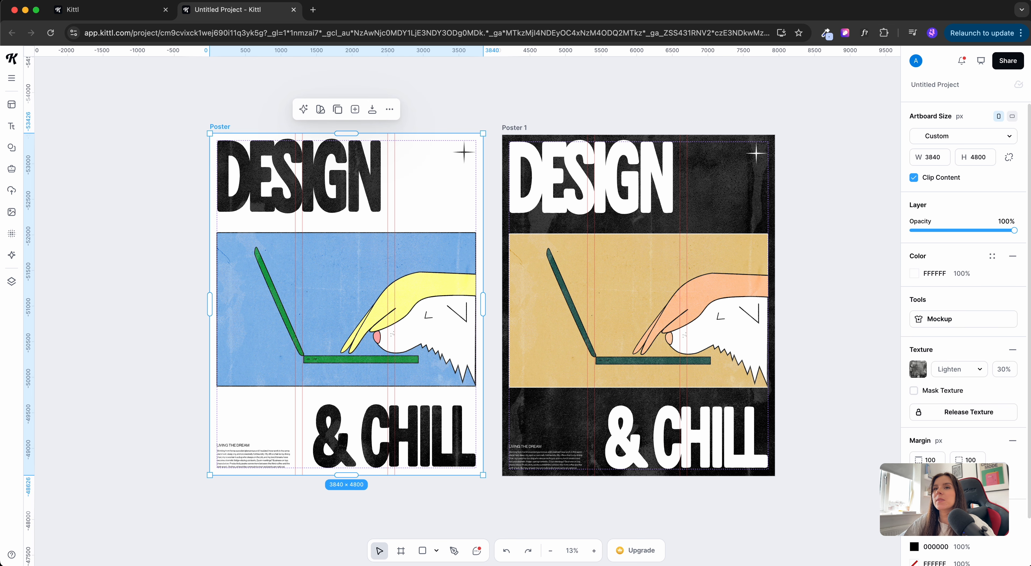
left_click(963, 319)
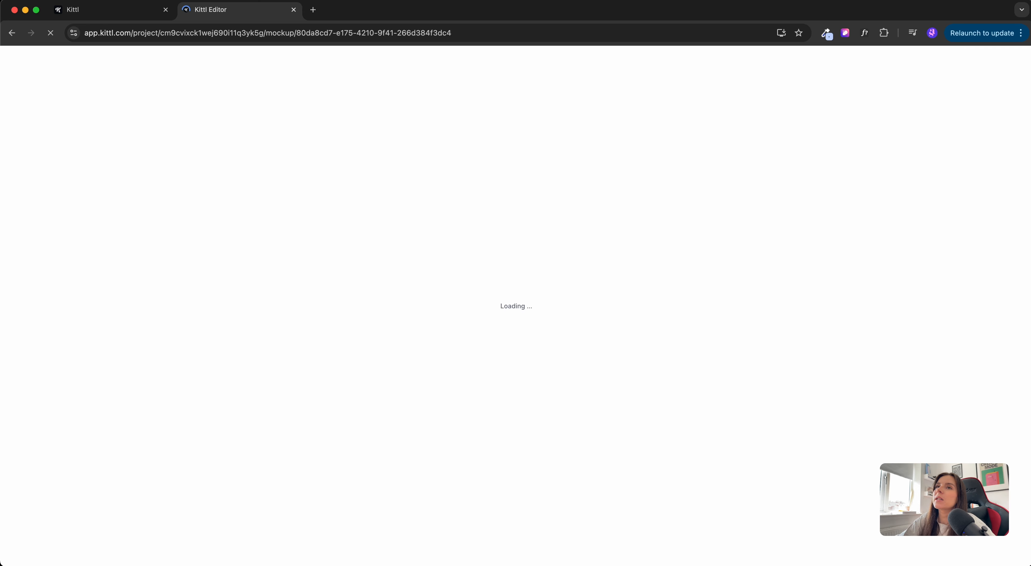
scroll(99, 320, "down", 7)
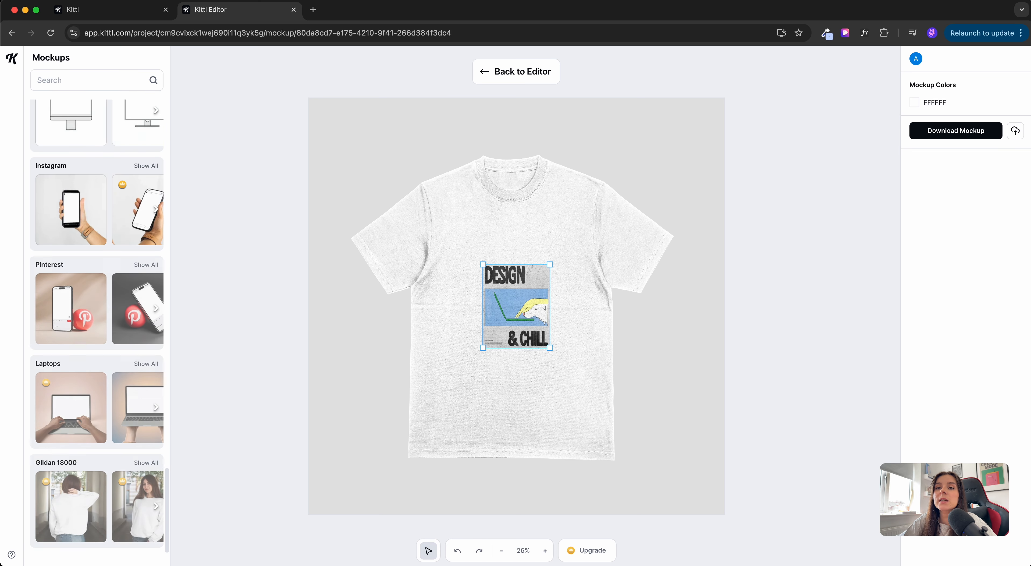
scroll(100, 320, "down", 10)
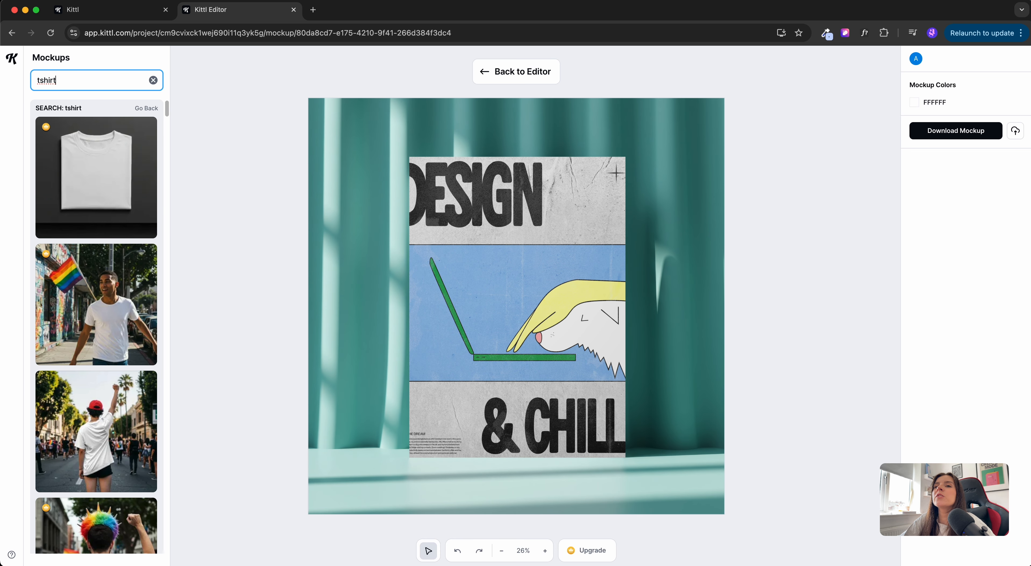
Step: Search the mockups for "tshirt" and apply the white T-shirt mockup with the model reclining on rocks
scroll(96, 326, "down", 10)
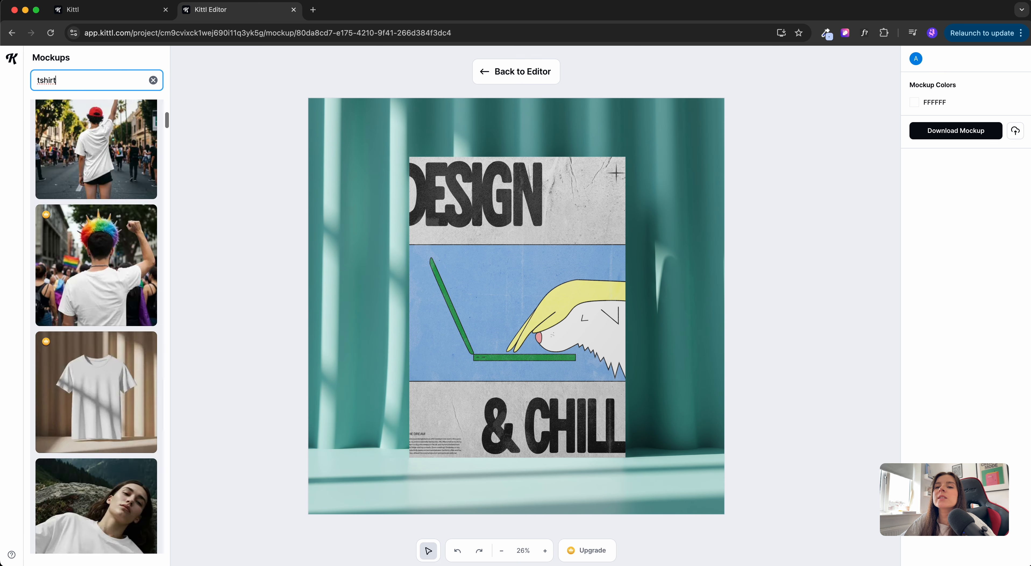
scroll(35, 276, "up", 5)
left_click(35, 275)
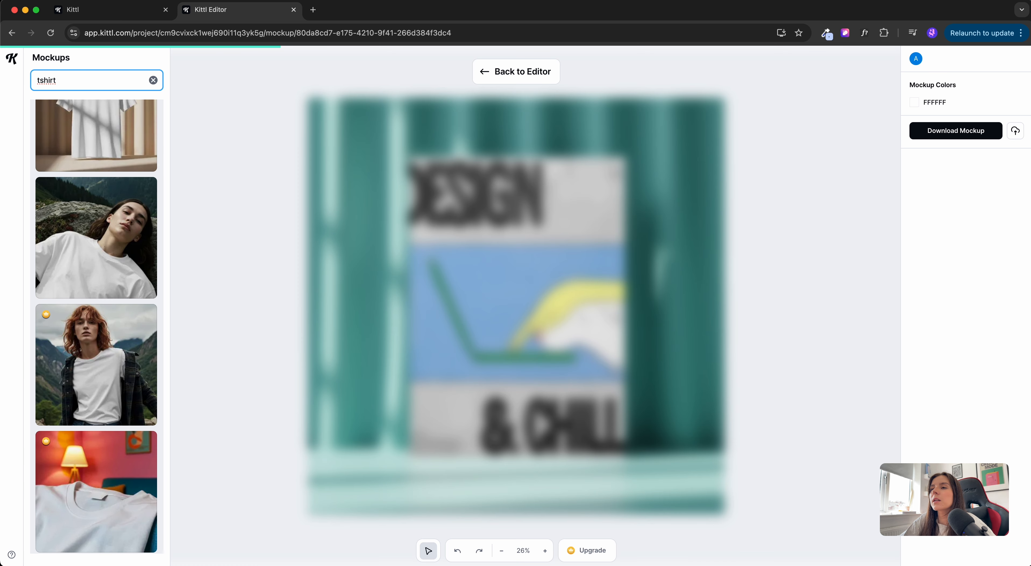